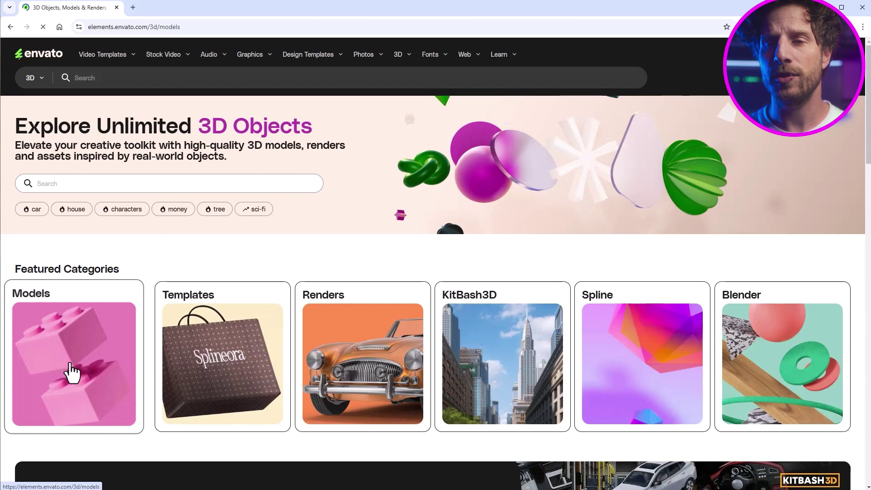
Search Envato Elements 3D models for 'airplane' and scroll through the results.
left_click(268, 78)
type("airplane")
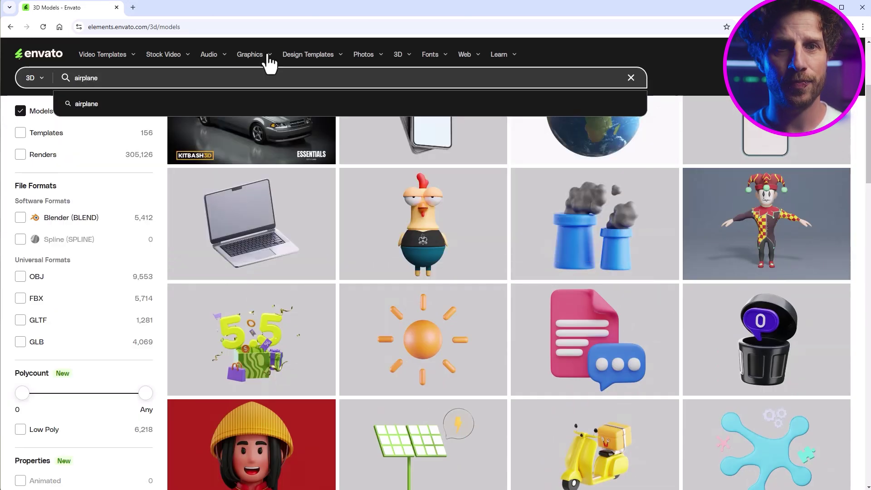
key("Return")
scroll(269, 61, "down", 5)
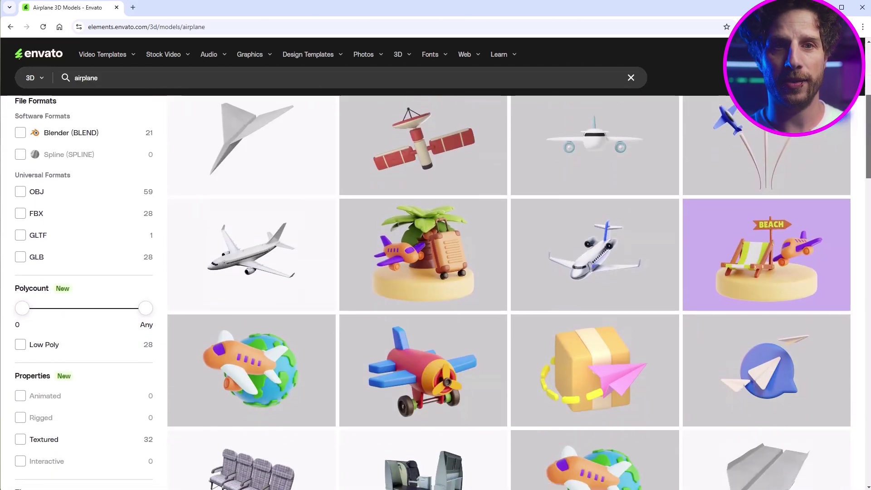
scroll(256, 199, "down", 1)
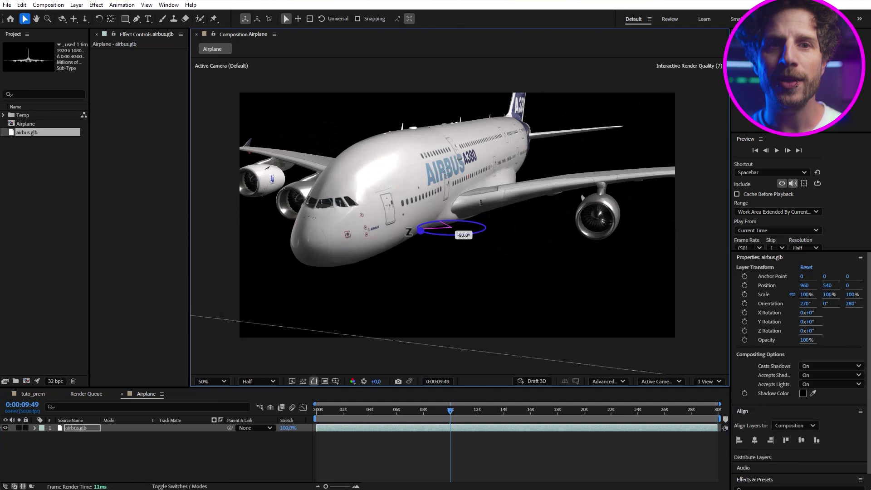
Add a new camera with a 50 focal length to the Airplane composition.
left_click(76, 5)
mouse_move(90, 21)
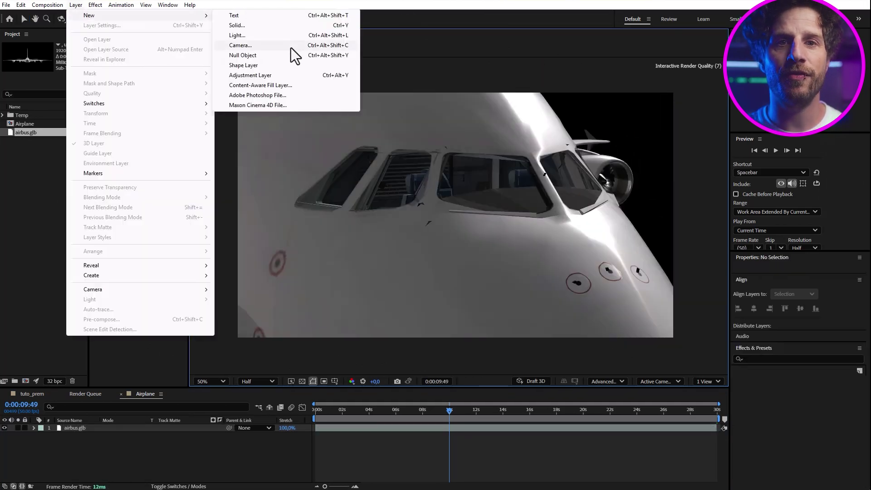
left_click(292, 52)
type("50")
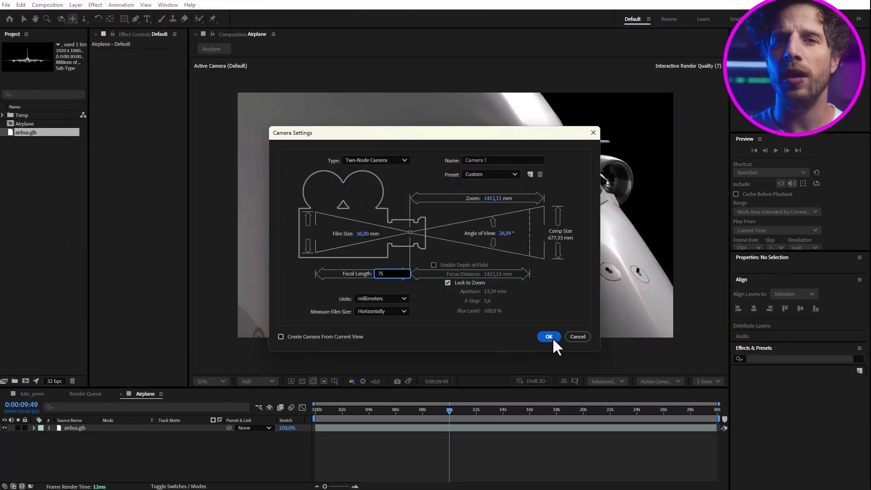
left_click(550, 337)
Start a new light layer to set up as an Environment light.
left_click(76, 5)
mouse_move(135, 14)
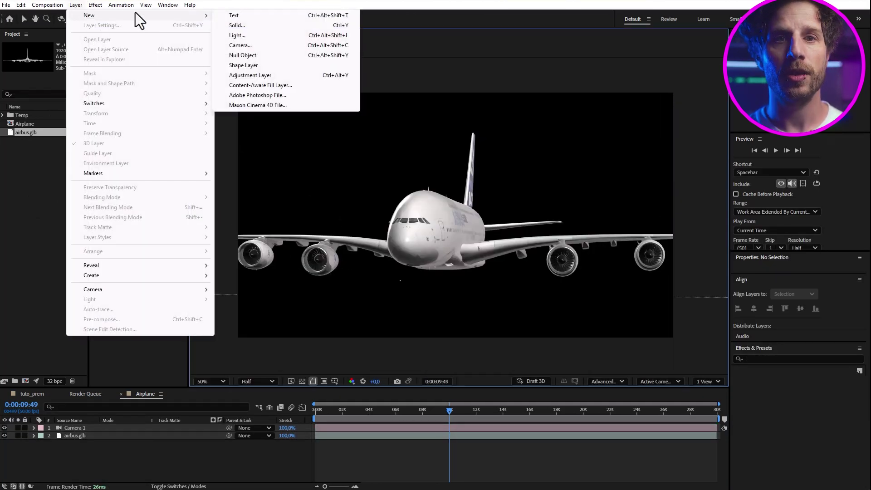
left_click(272, 35)
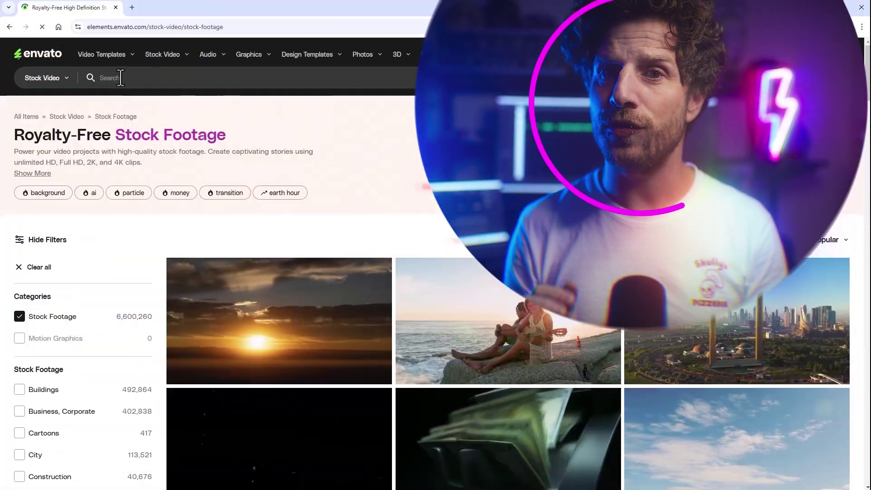
Search stock video for '360 vr clouds' and open a 360 clouds footage item.
type("36")
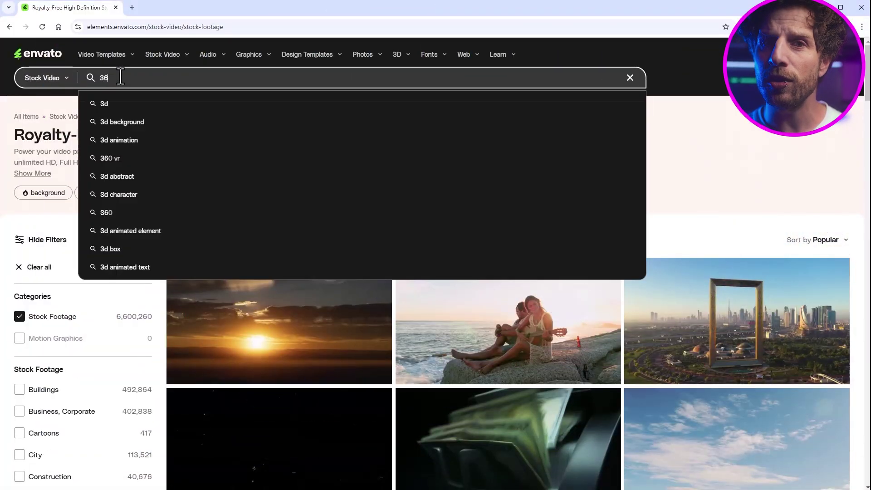
type("0 vr clouds")
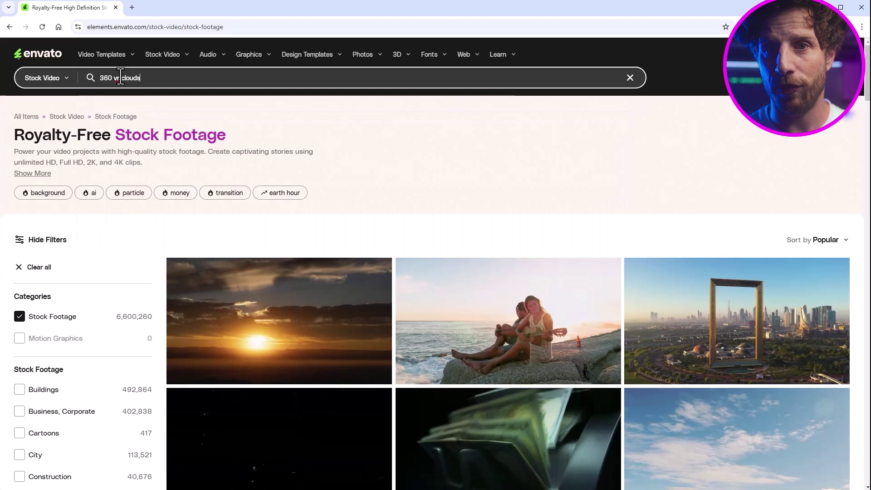
key("Return")
scroll(560, 247, "down", 5)
scroll(558, 246, "up", 5)
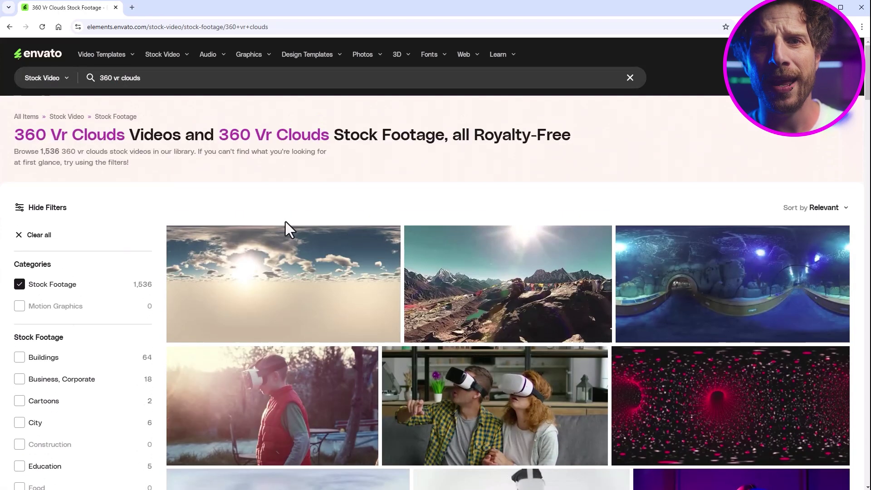
left_click(285, 229)
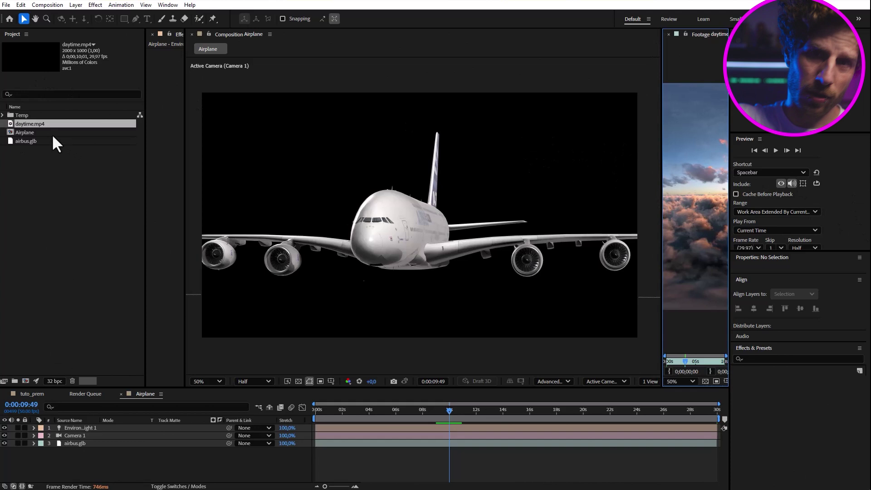
Add daytime.mp4 to the comp and make it Environment Light 1's source.
left_click_drag(114, 463, 136, 459)
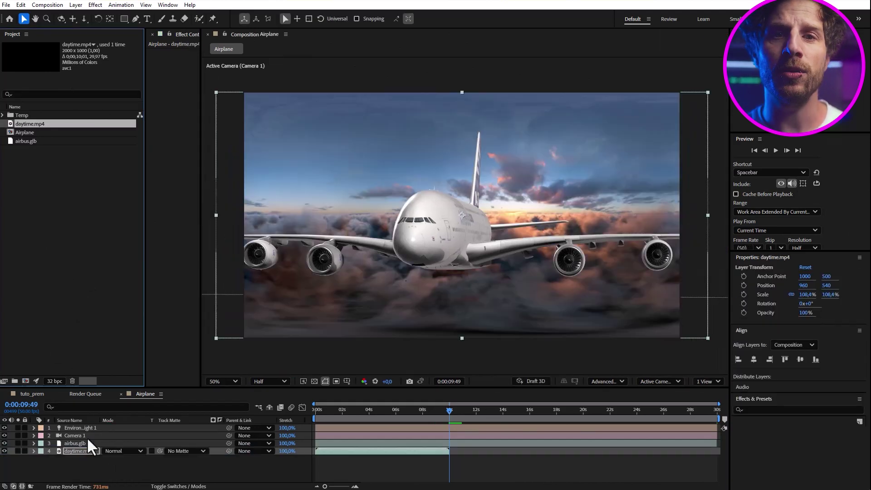
left_click(81, 430)
left_click(34, 428)
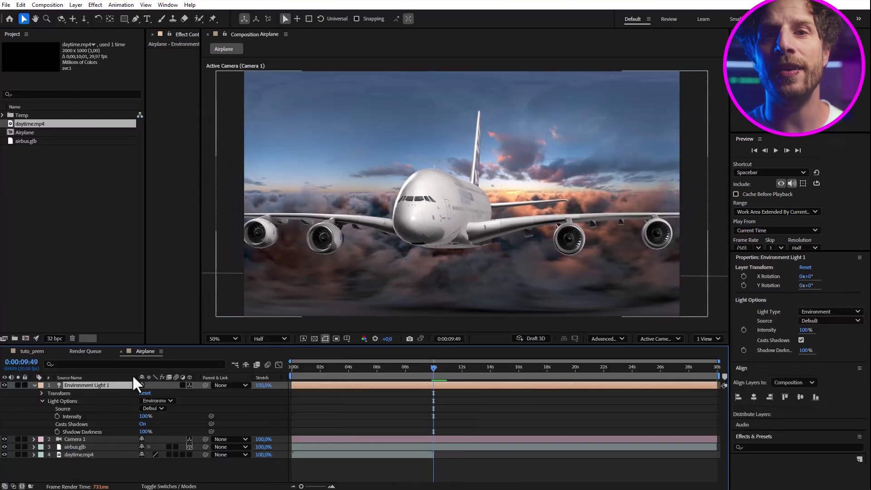
left_click(161, 408)
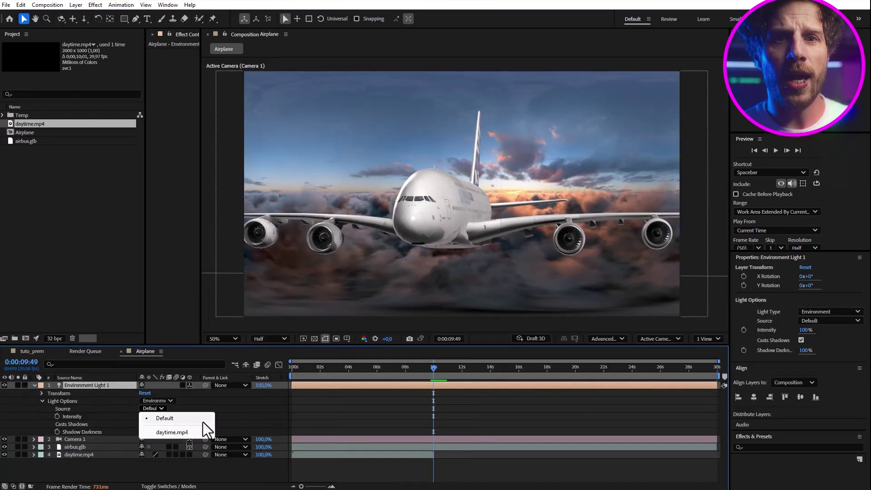
left_click(172, 433)
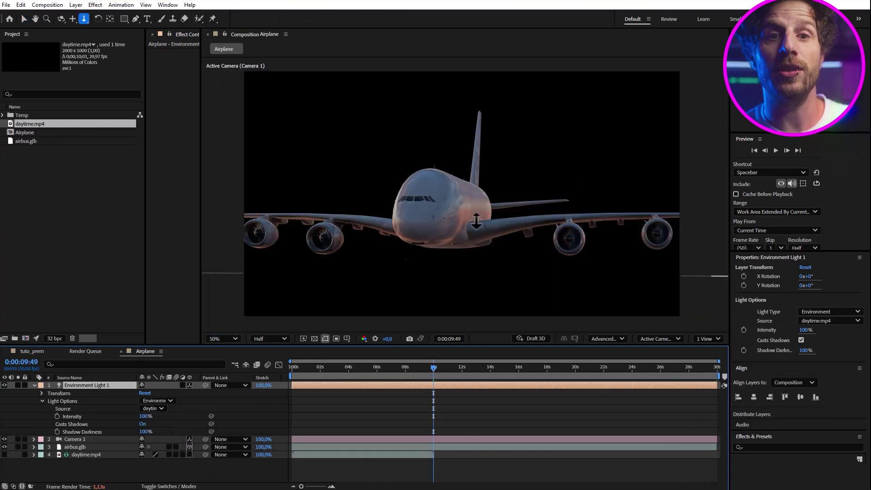
left_click_drag(476, 221, 480, 156)
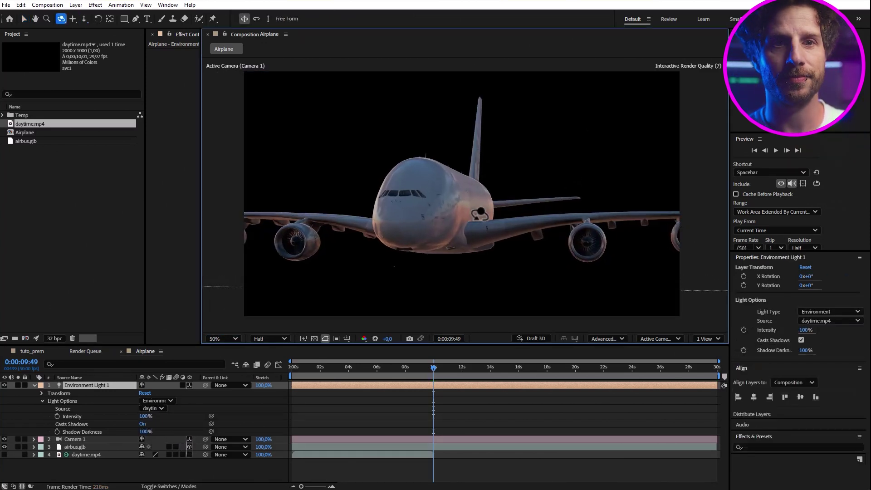
left_click_drag(480, 213, 477, 217)
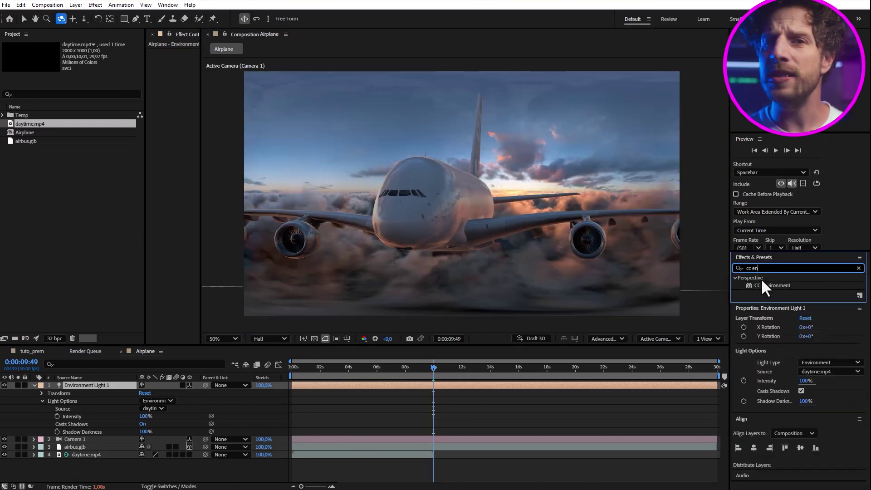
Apply CC Environment to the daytime.mp4 layer, orbit the camera and play back.
left_click_drag(766, 285, 370, 416)
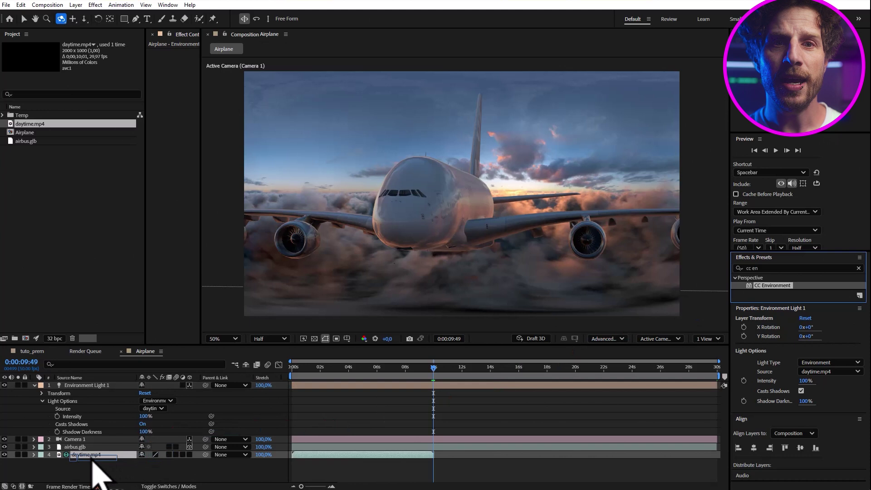
left_click_drag(92, 460, 93, 455)
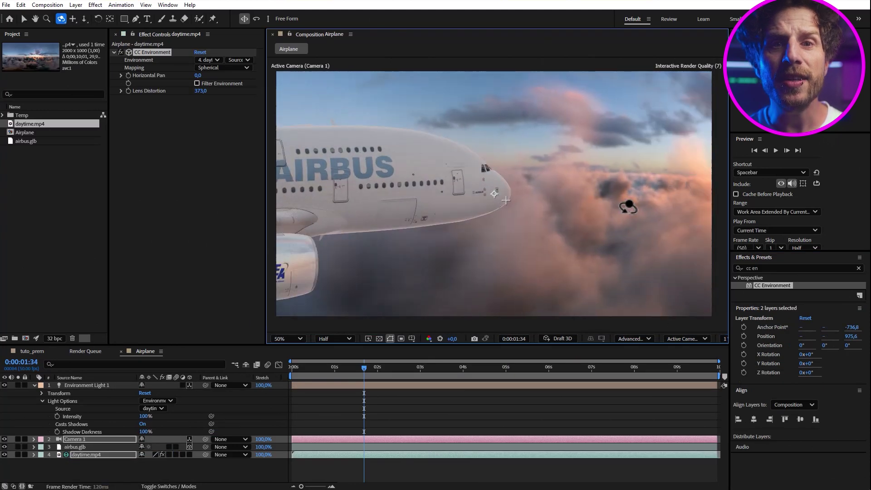
left_click_drag(626, 200, 660, 207)
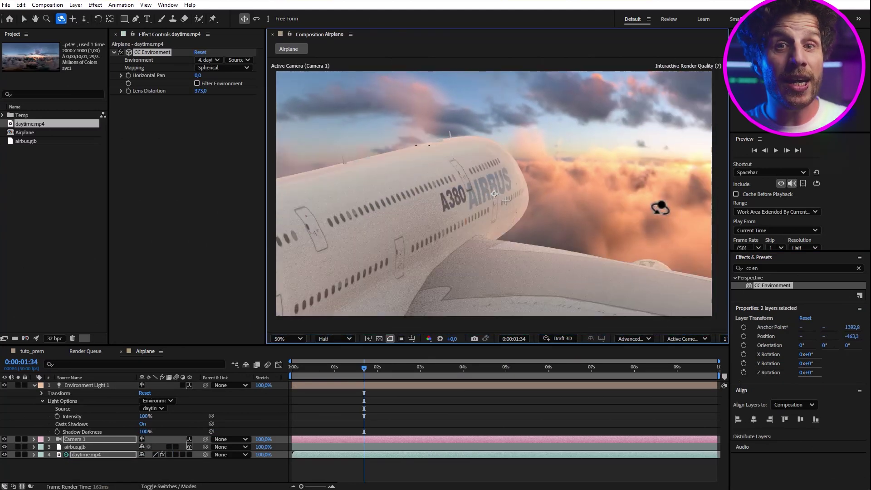
key("space")
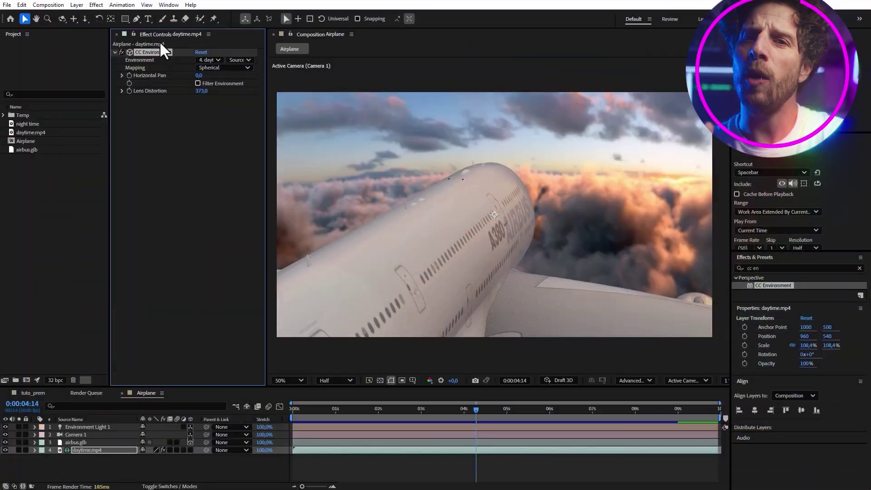
Swap CC Environment for an environment light background layer with Fast Box Blur radius 1.
key("Delete")
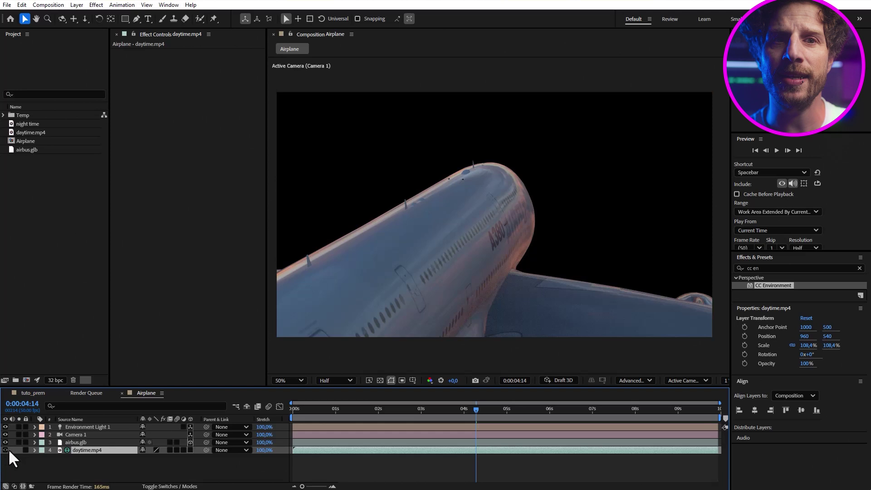
left_click_drag(475, 411, 431, 411)
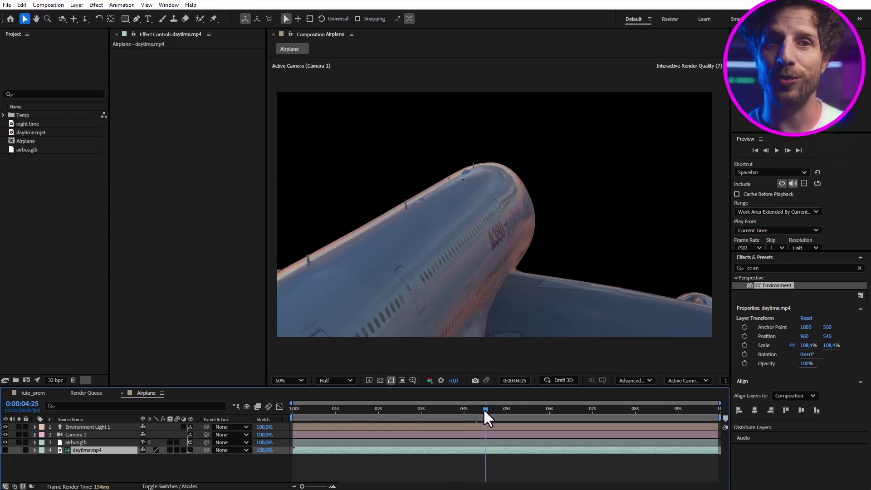
left_click(431, 427)
left_click(74, 4)
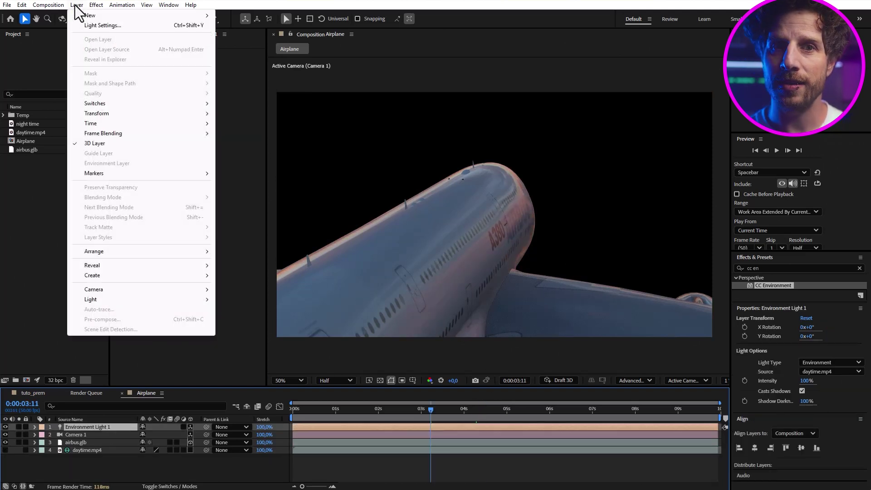
mouse_move(94, 299)
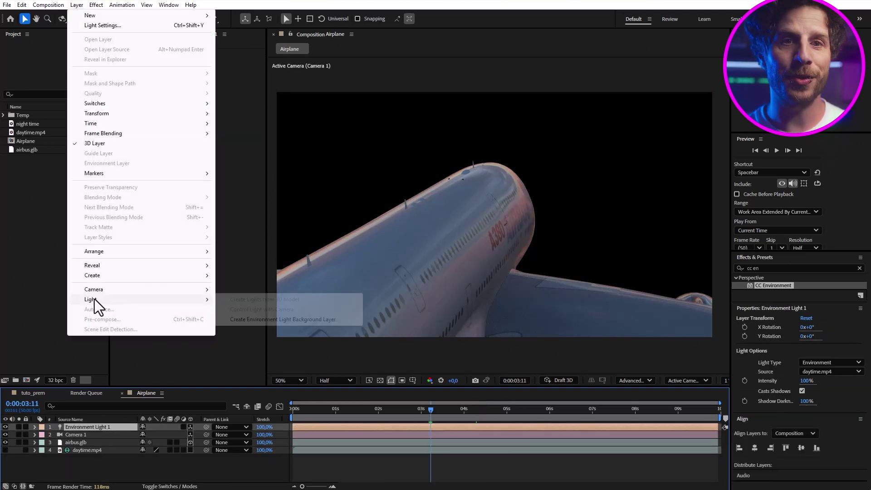
left_click(277, 320)
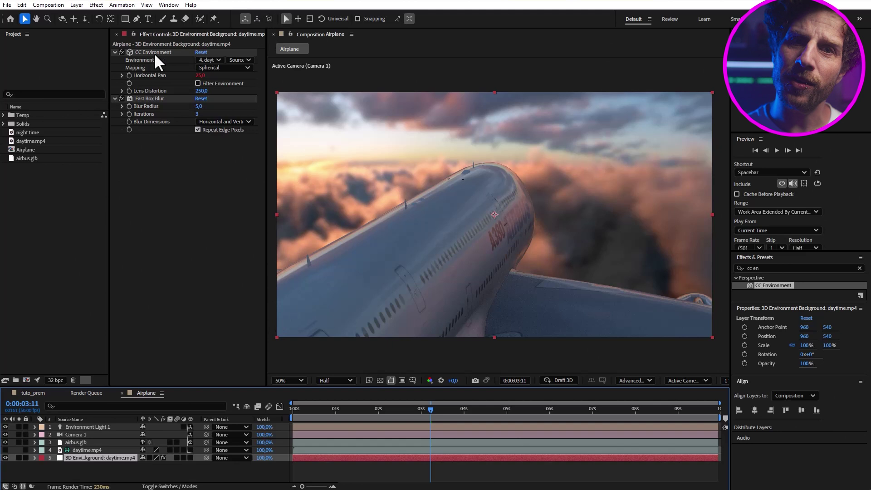
left_click_drag(200, 107, 196, 109)
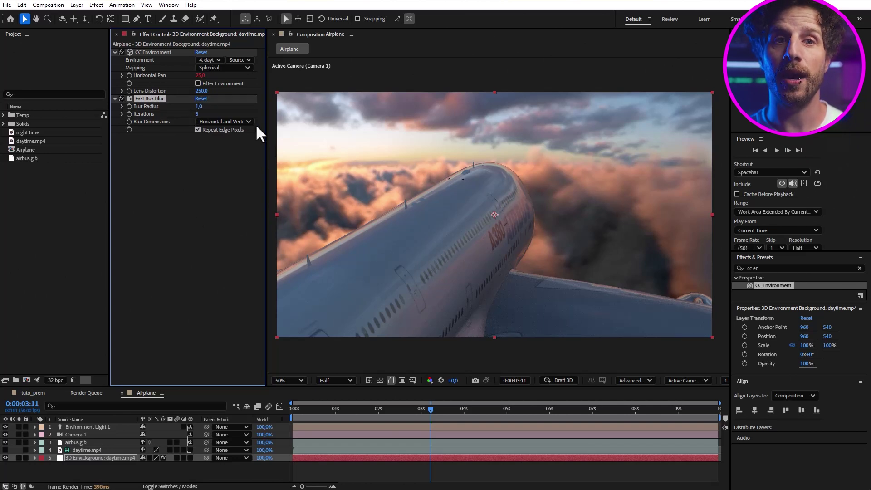
Rotate Environment Light 1 to 90° on its Y axis.
left_click(114, 98)
left_click(47, 427)
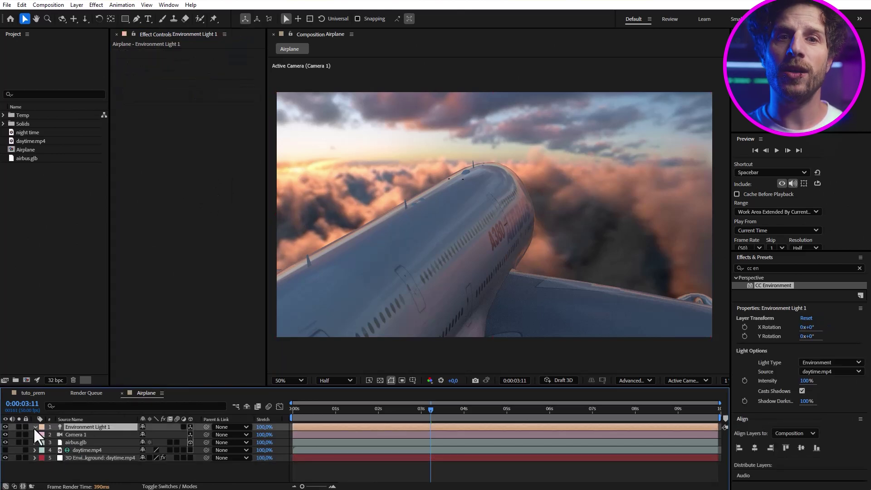
left_click(35, 427)
left_click(43, 443)
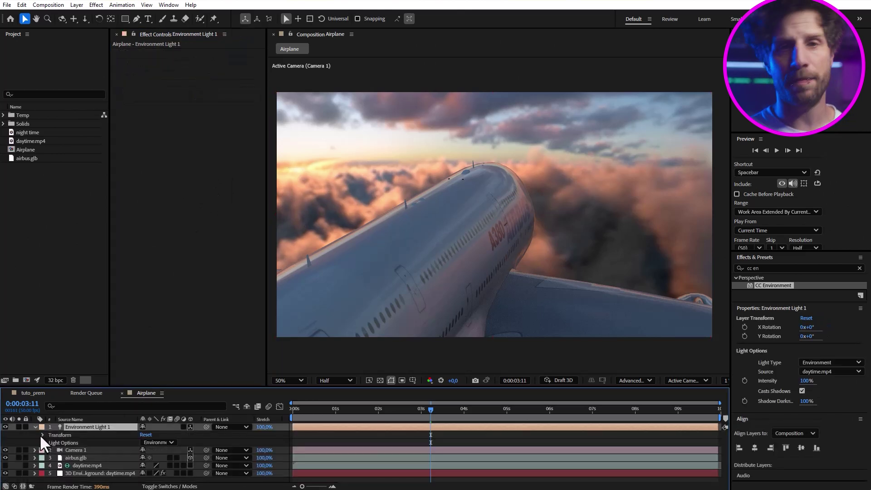
left_click(42, 435)
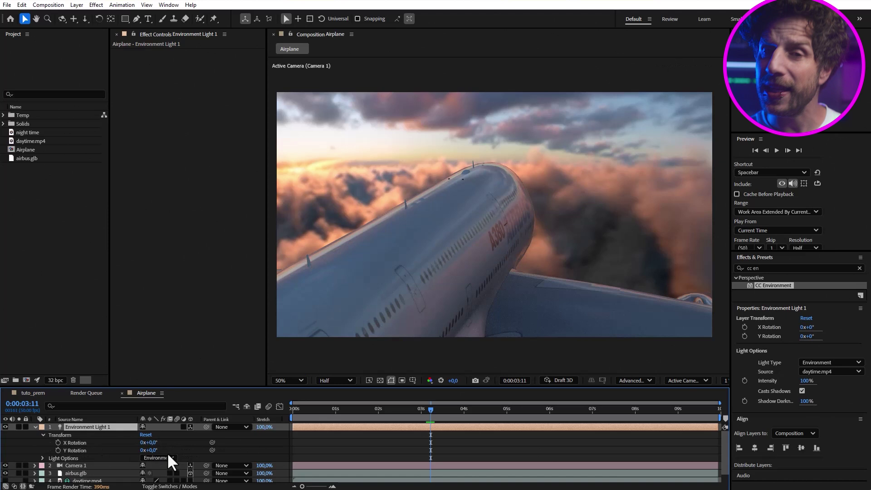
left_click_drag(155, 450, 157, 451)
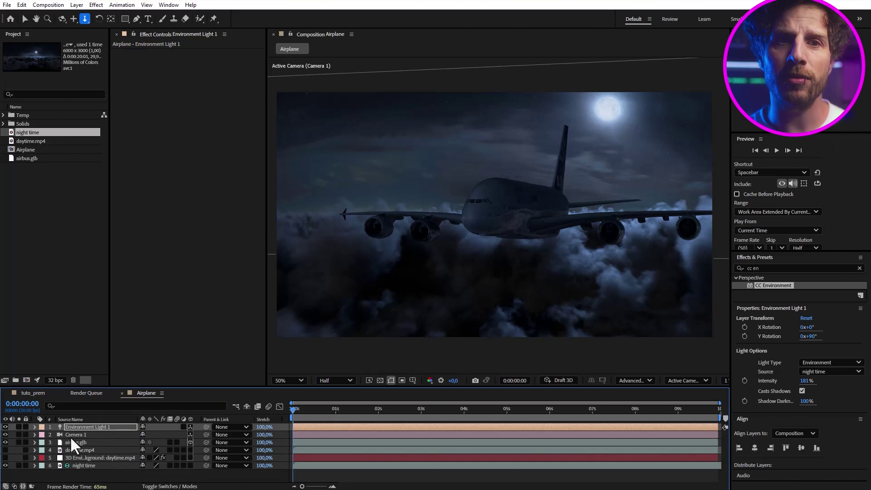
Create an environment light background layer from Environment Light 1's night time footage.
left_click(82, 428)
left_click(78, 6)
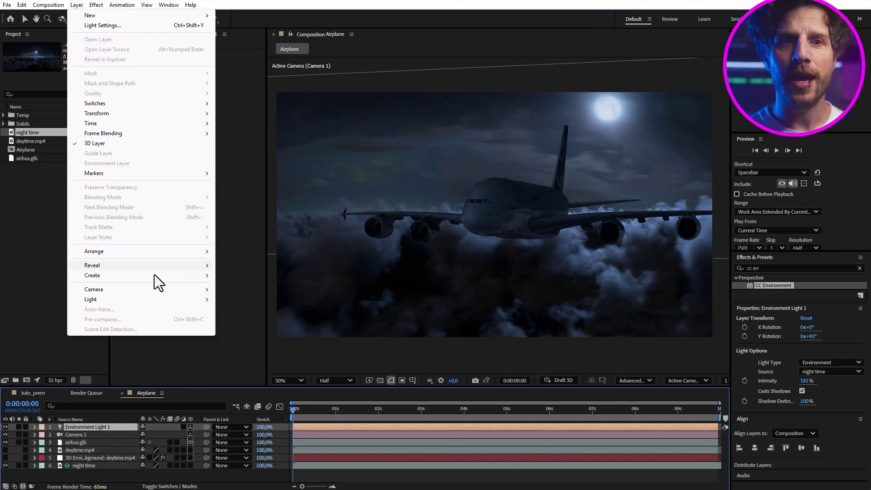
mouse_move(124, 298)
left_click(287, 319)
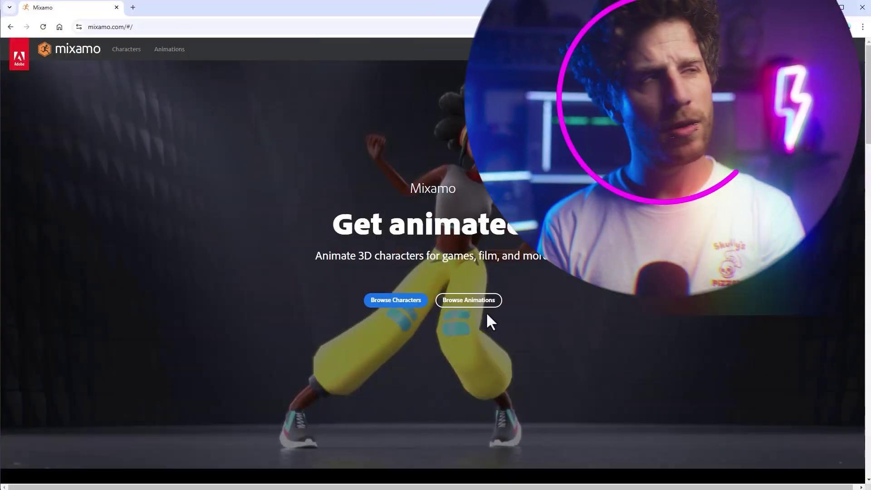
Pick Astra from page 2 of Mixamo's characters as the preview character.
left_click(376, 306)
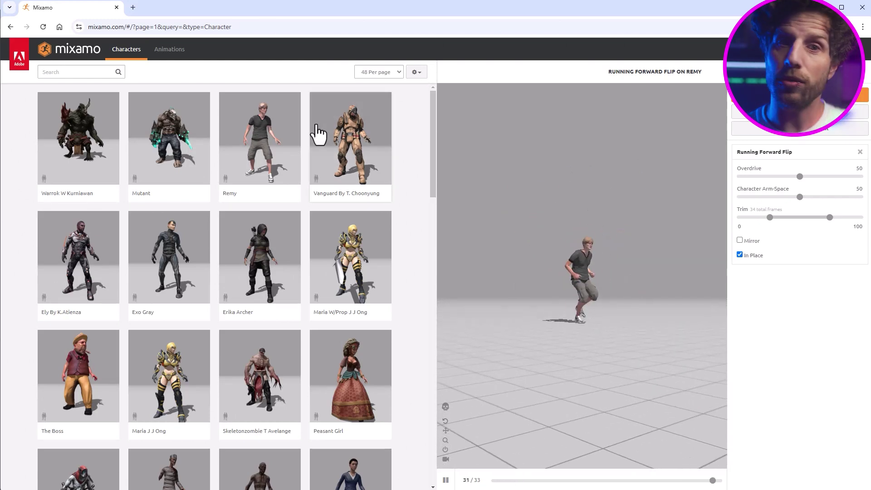
left_click_drag(431, 129, 438, 427)
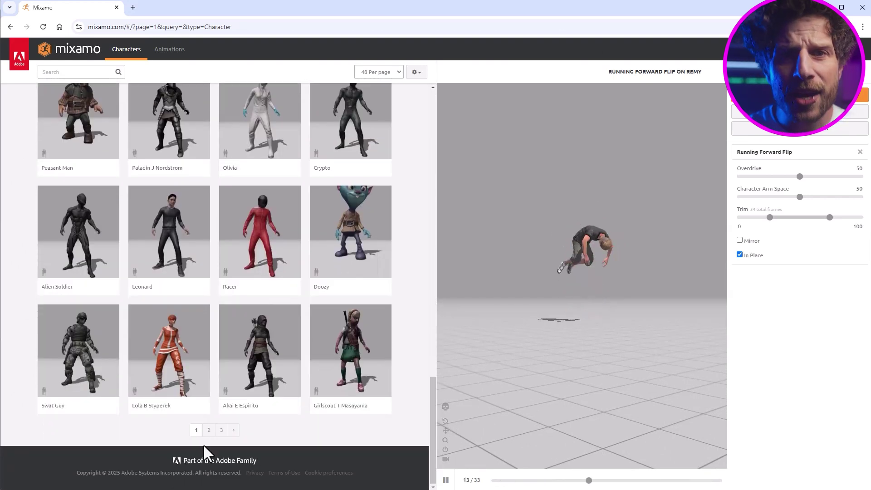
left_click(209, 433)
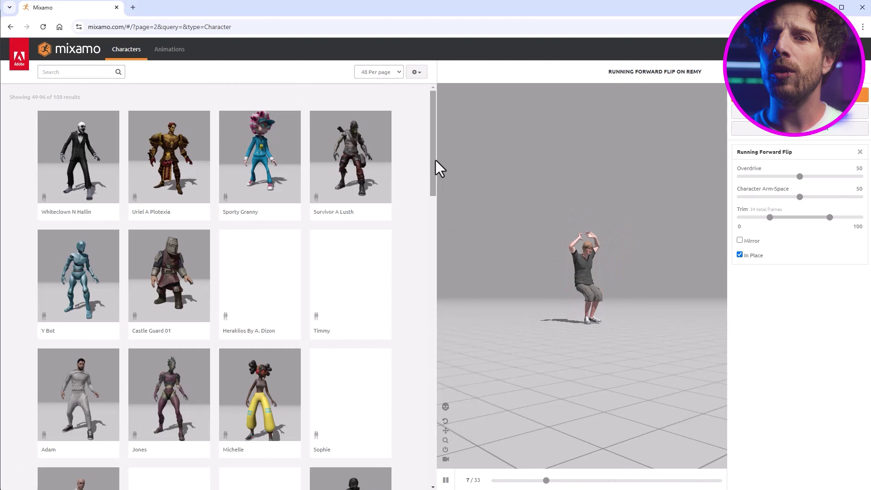
left_click_drag(431, 156, 426, 349)
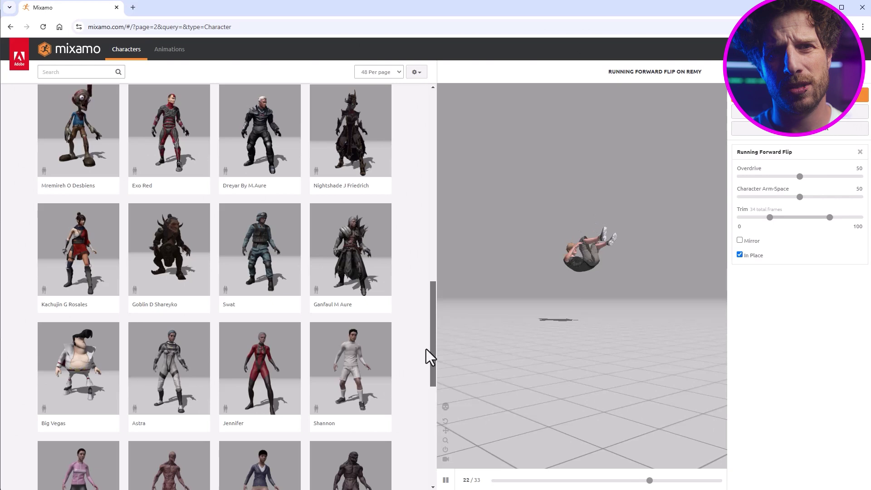
left_click(162, 372)
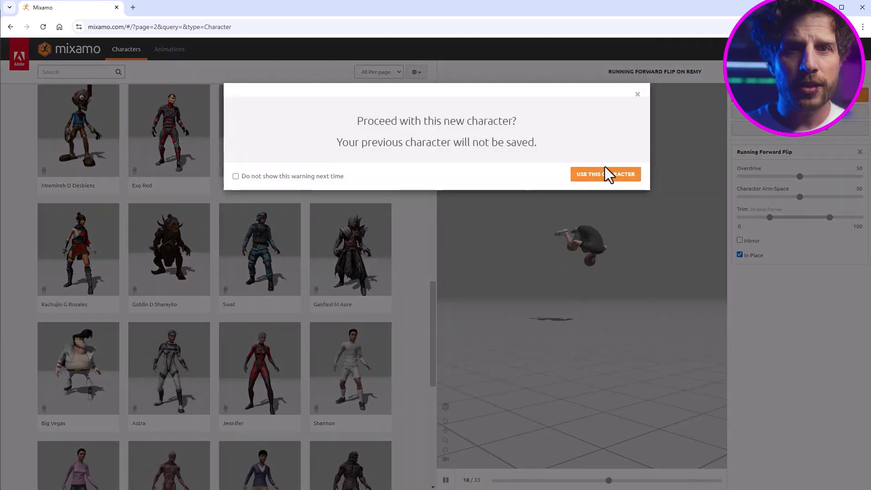
left_click(630, 174)
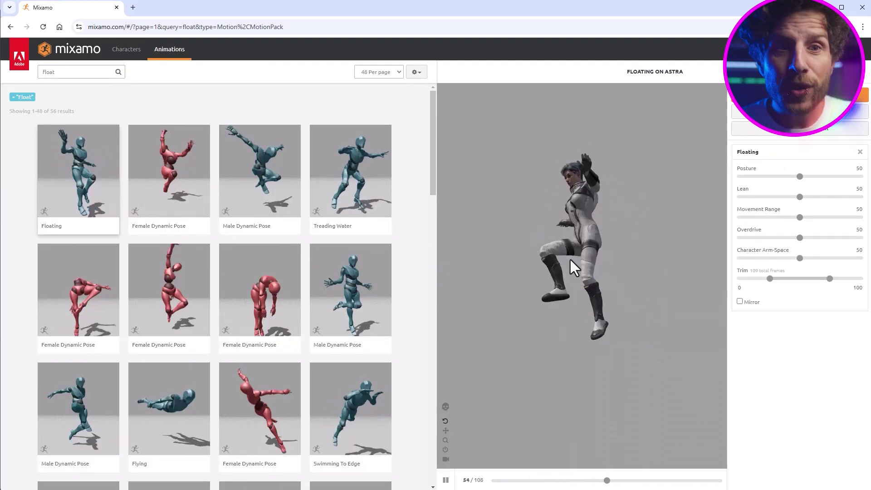
Set Floating's Posture and Lean to 100, Overdrive to 0 and Movement Range to 81.
left_click(860, 176)
left_click(859, 197)
left_click(740, 238)
left_click(860, 217)
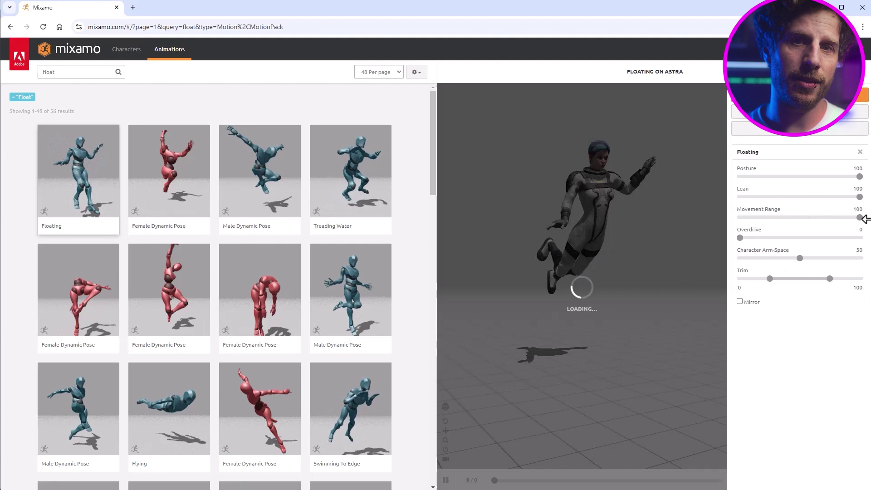
left_click_drag(865, 219, 838, 292)
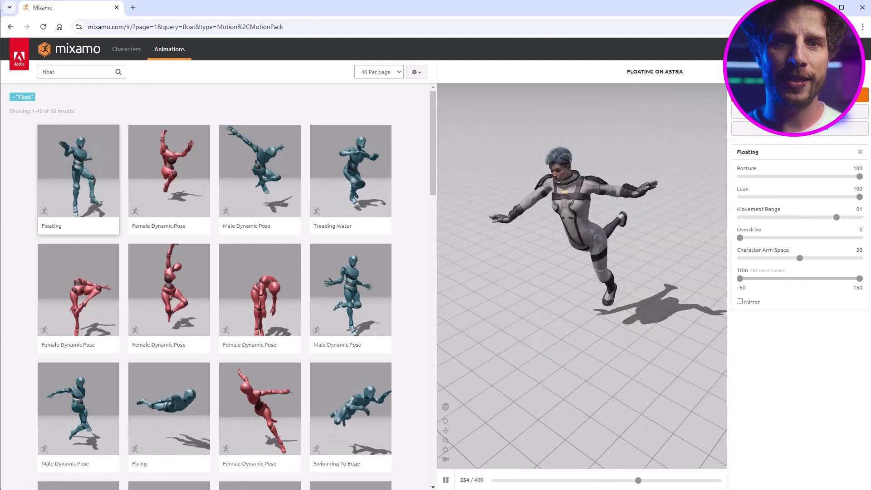
Download the Floating animation, then scrub through the spaceship footage.
left_click(799, 95)
left_click(555, 204)
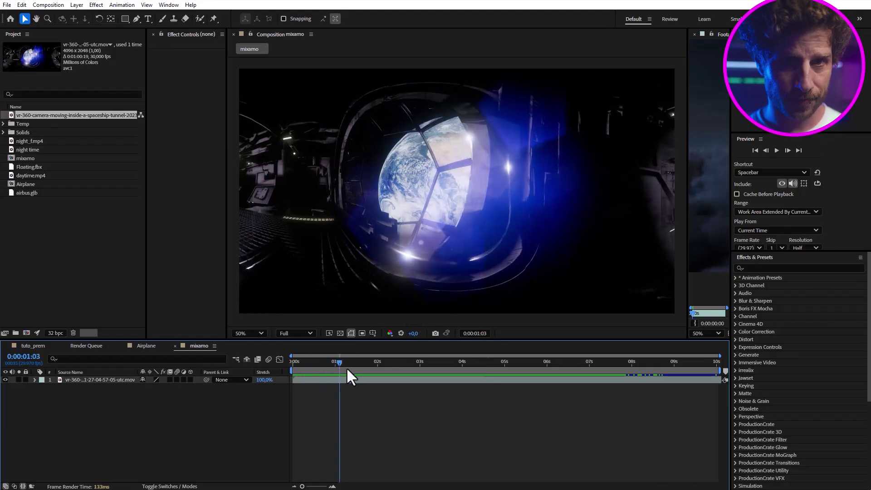
left_click_drag(346, 367, 652, 384)
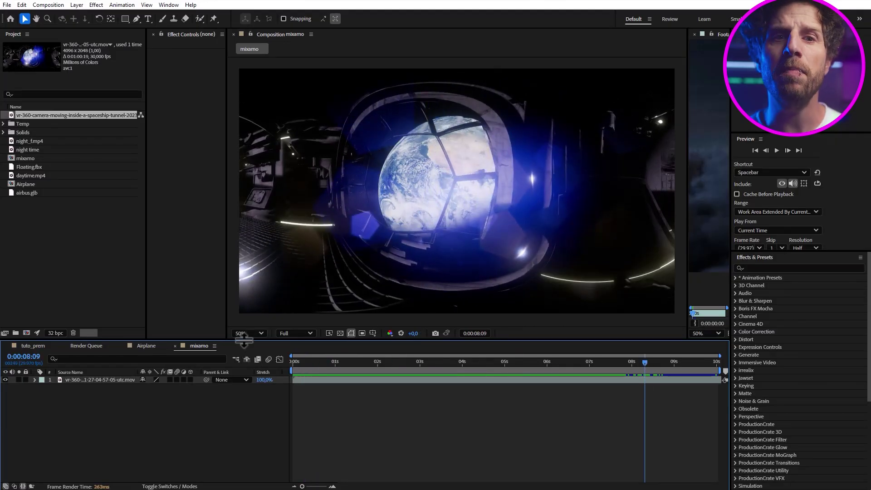
Enlarge the composition viewer and open the Import File dialog from the Project panel.
left_click_drag(244, 340, 248, 397)
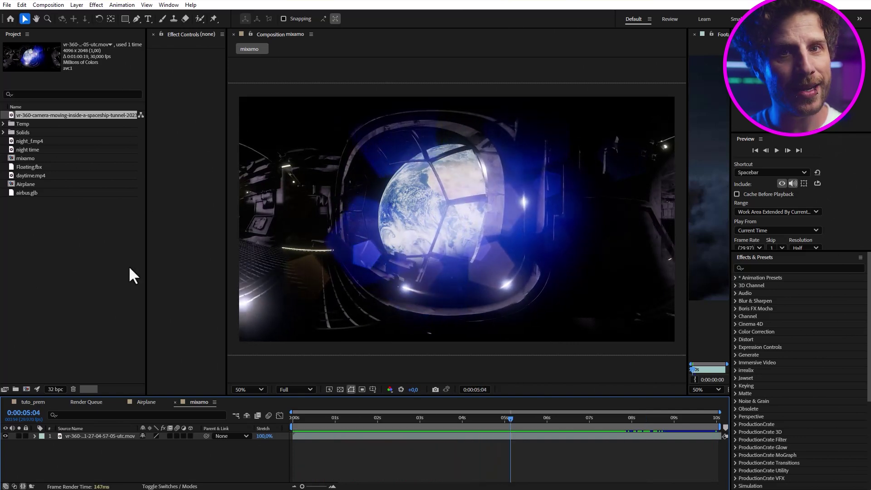
double_click(62, 255)
Import Floating.fbx, light it with the 360 spaceship clip, and make that clip the 3D background.
left_click(618, 393)
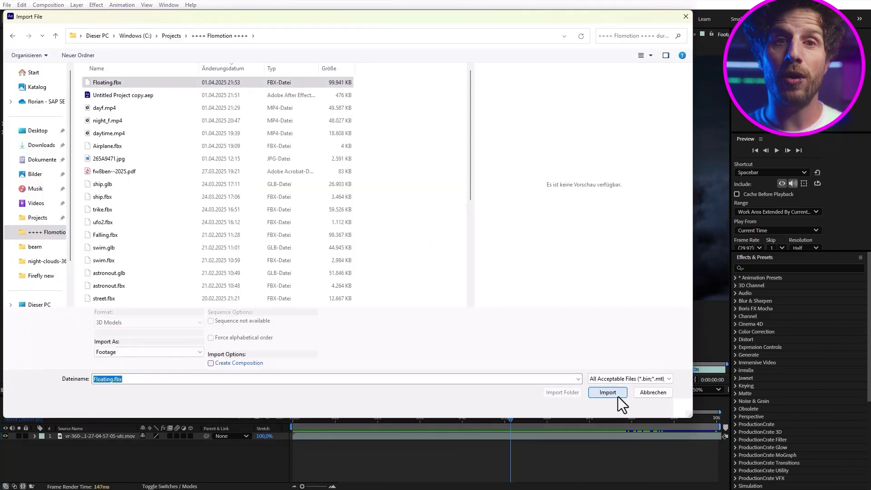
left_click(162, 459)
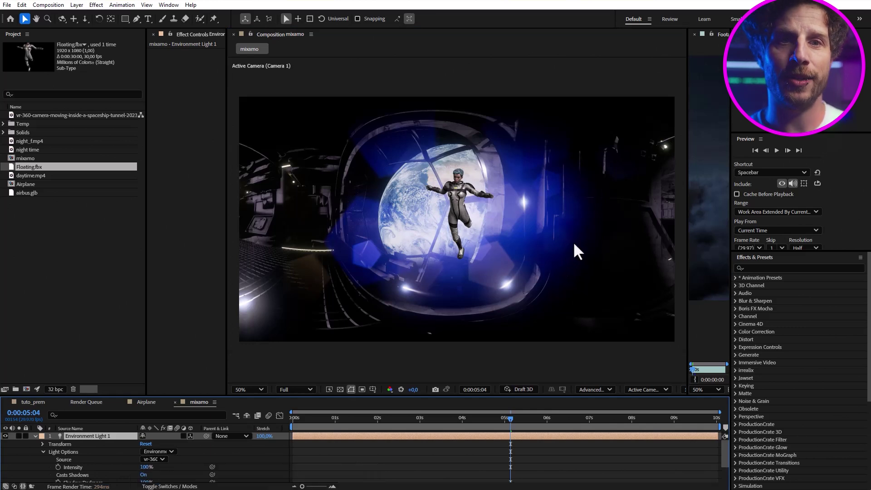
left_click(77, 5)
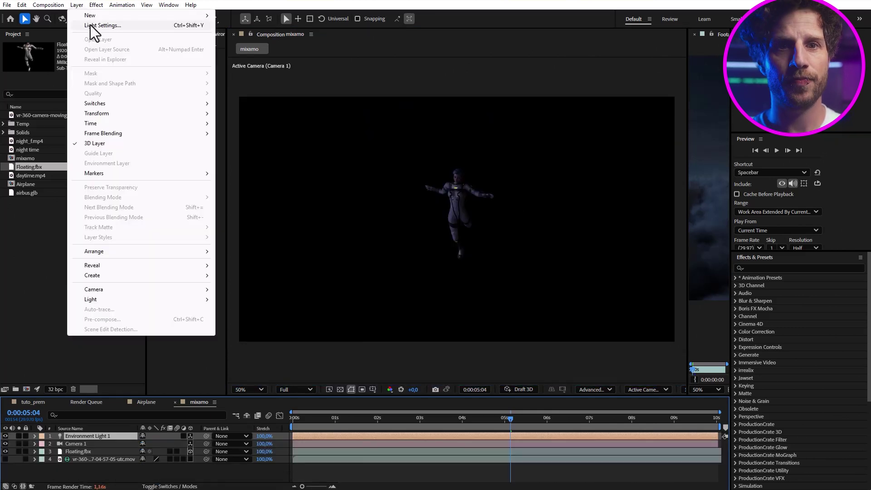
left_click(289, 320)
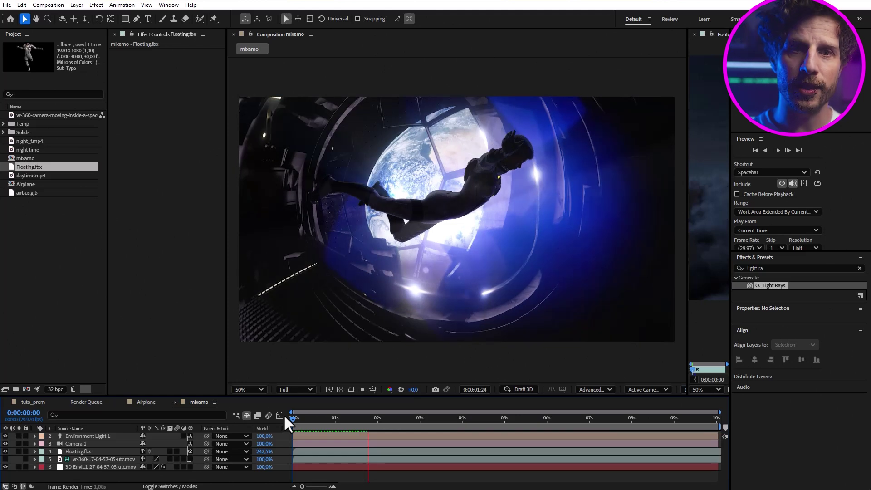
Stop the preview playback and turn the camera to a new view of the astronaut.
key("space")
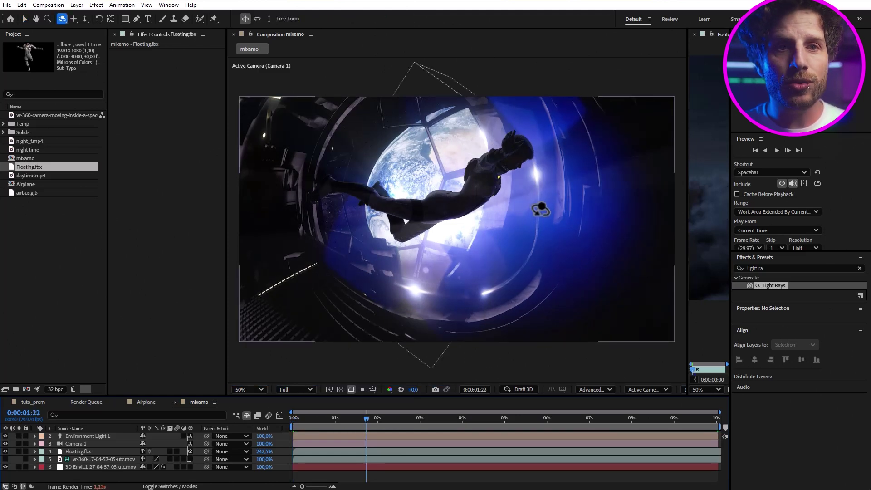
left_click_drag(541, 209, 479, 222)
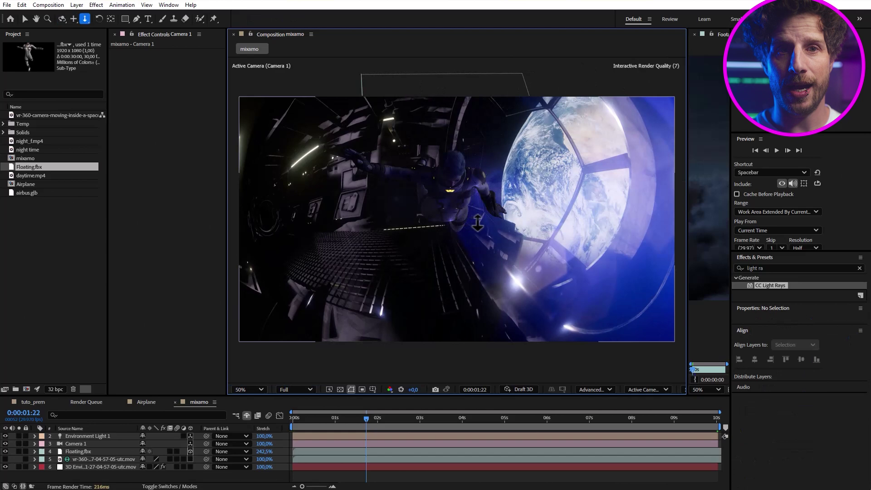
key("c")
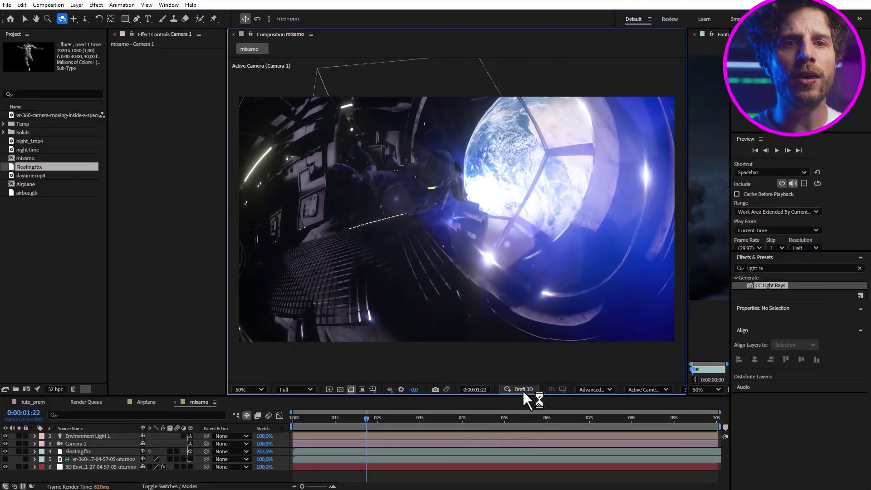
Enable Draft 3D and orbit the camera to silhouette the astronaut against the Earth window.
left_click(523, 390)
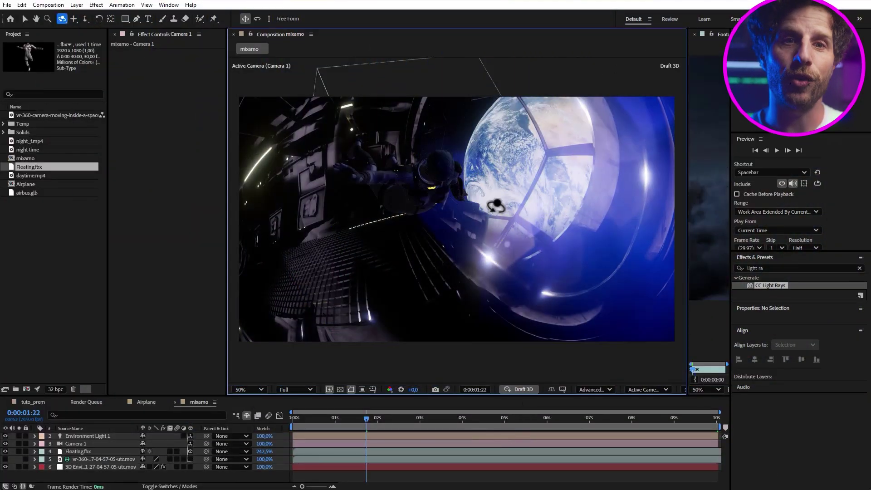
left_click_drag(496, 205, 616, 223)
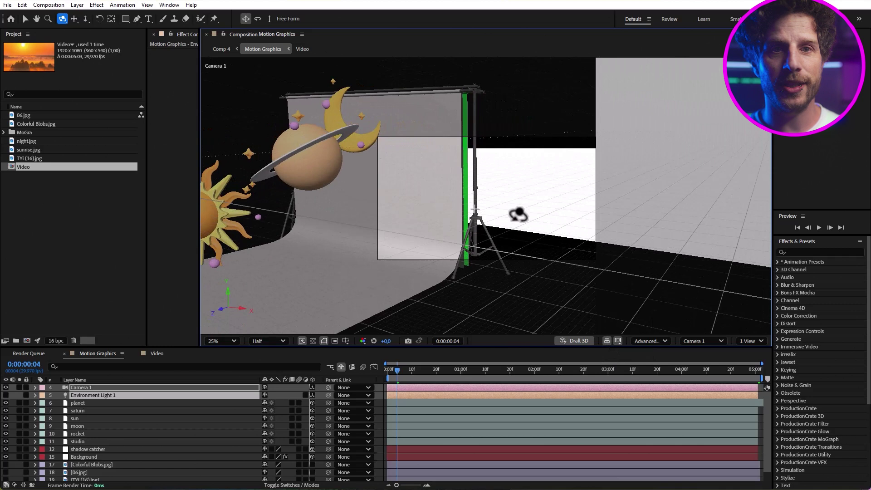
Orbit and dolly Camera 1 back to view the studio set from its other side.
left_click_drag(518, 214, 564, 213)
left_click_drag(503, 217, 500, 281)
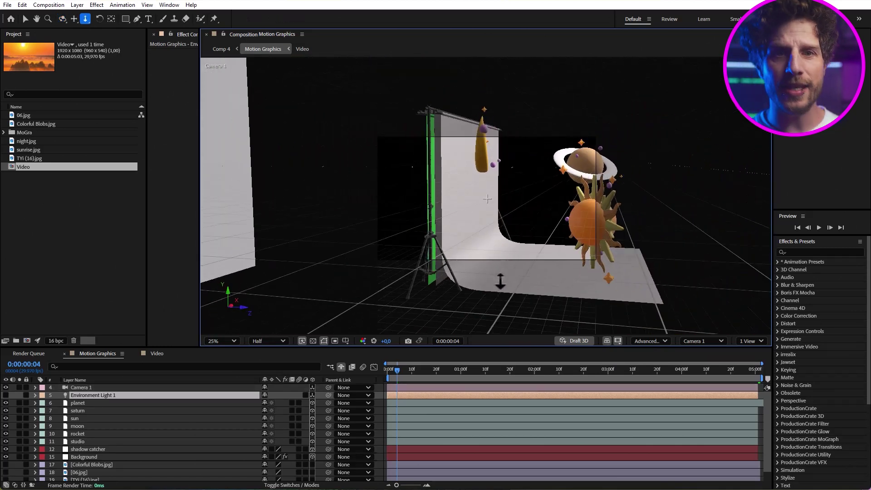
left_click_drag(590, 235, 573, 235)
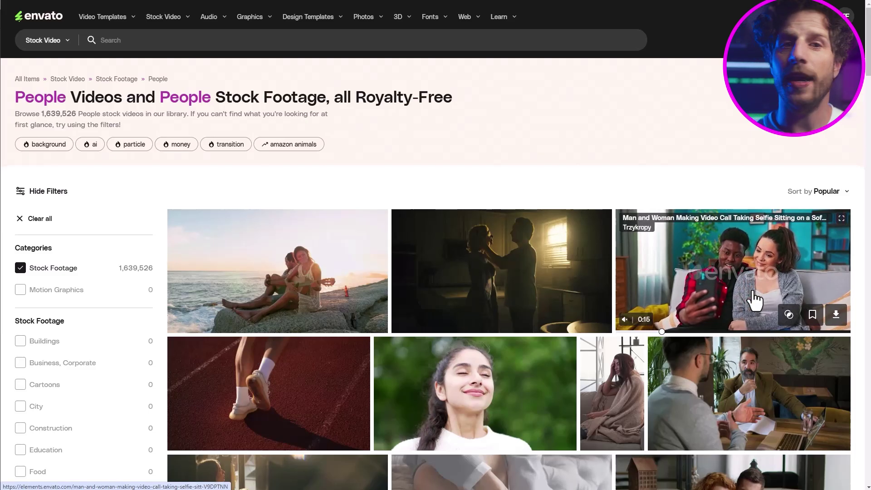
Scroll down through the explosion stock video results.
scroll(754, 300, "down", 6)
scroll(755, 300, "down", 5)
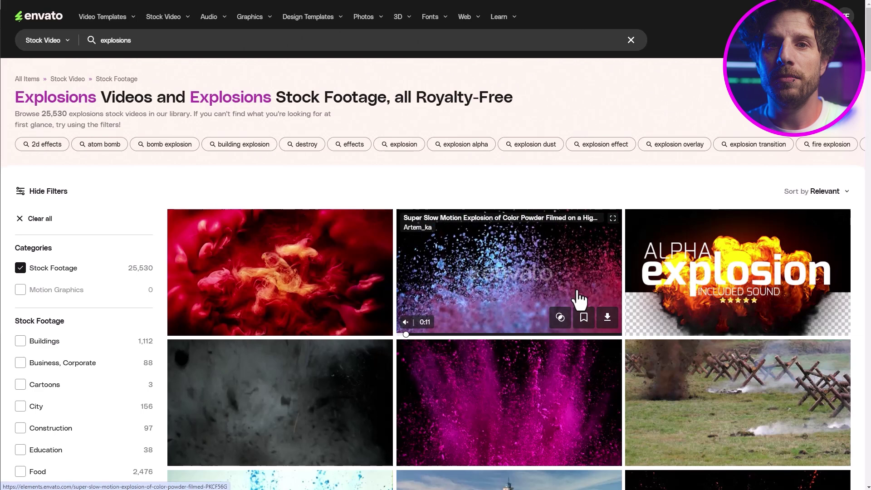
scroll(364, 300, "down", 5)
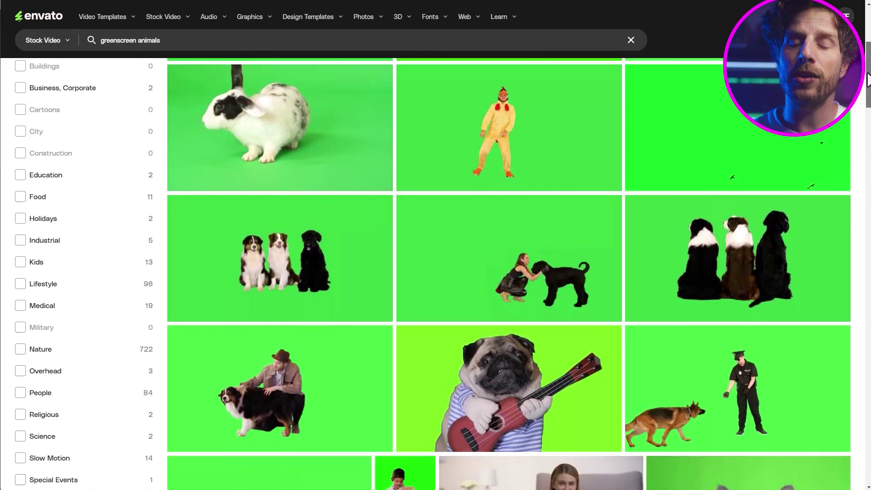
scroll(866, 91, "down", 2)
left_click_drag(867, 90, 868, 150)
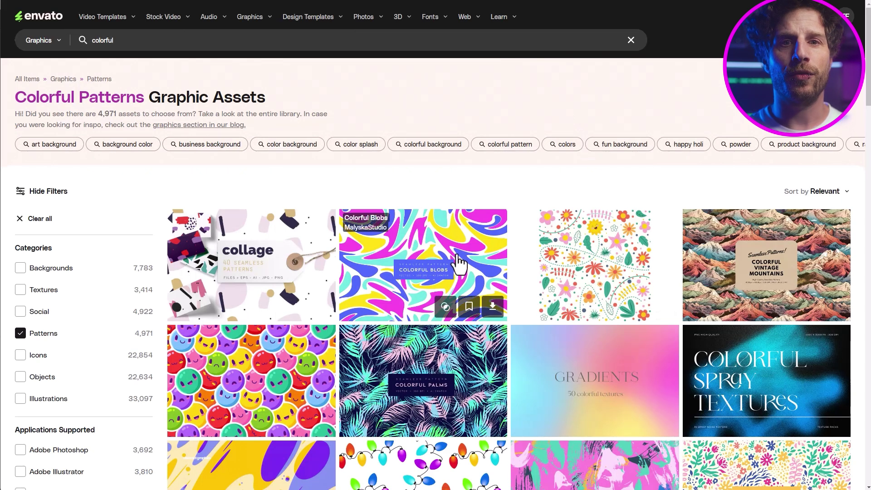
Open Colorful Blobs, then open Galaxy Backgrounds from the milky way results and download it.
left_click(480, 254)
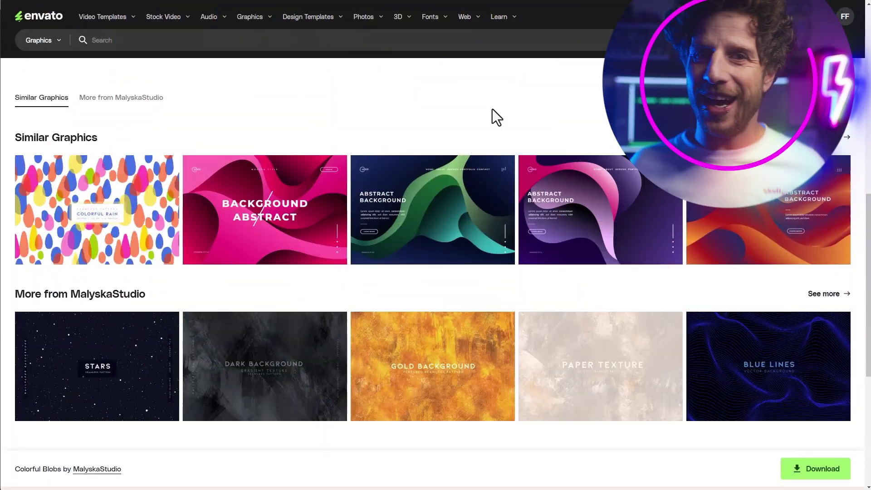
scroll(491, 109, "down", 1)
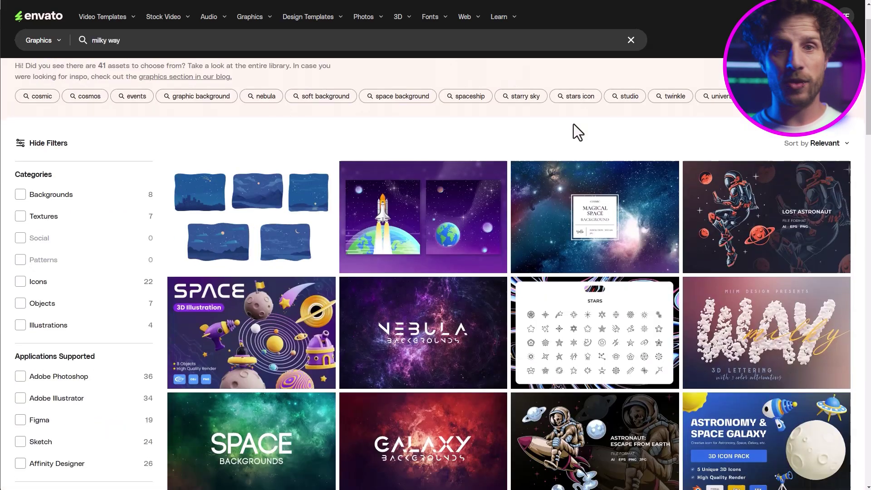
scroll(573, 124, "down", 4)
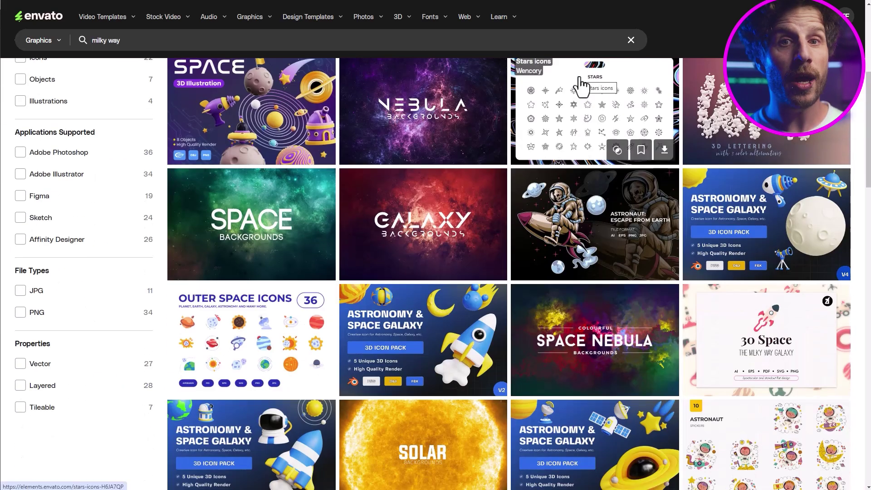
scroll(608, 148, "down", 2)
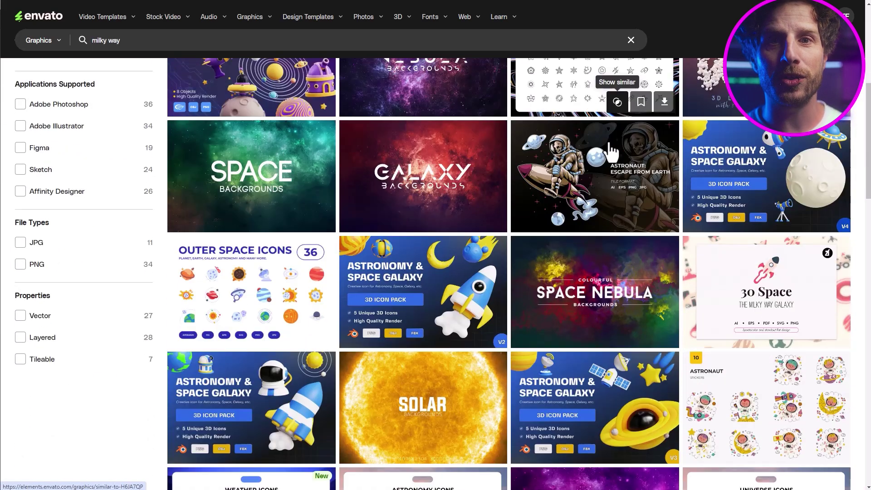
left_click(439, 119)
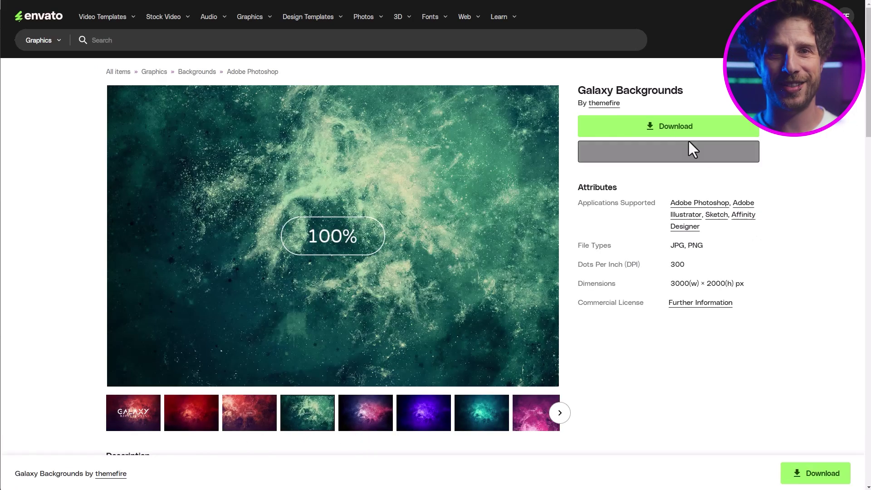
left_click(671, 127)
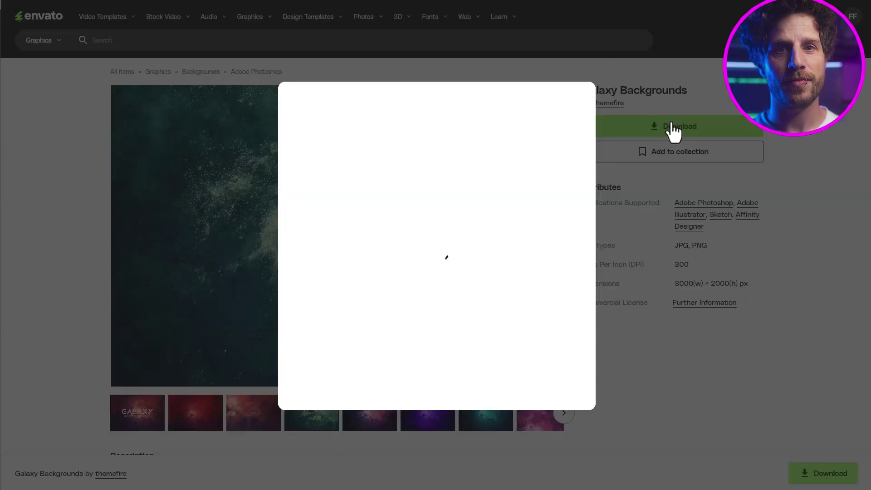
Set Environment Light 1's source to 06.jpg and reset its X and Y rotation.
left_click(37, 385)
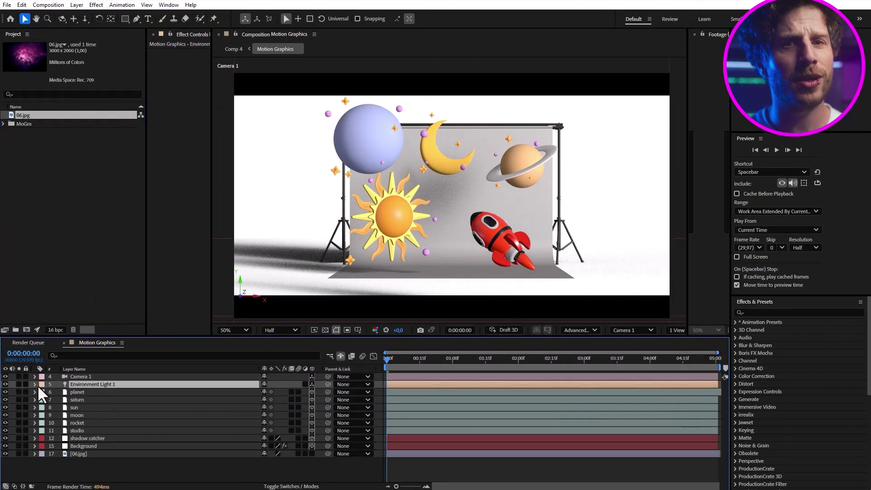
left_click(35, 384)
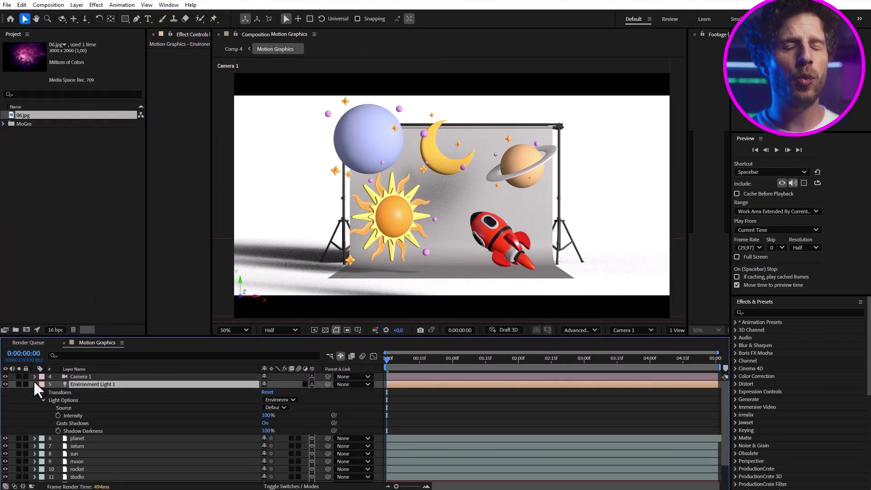
left_click(285, 407)
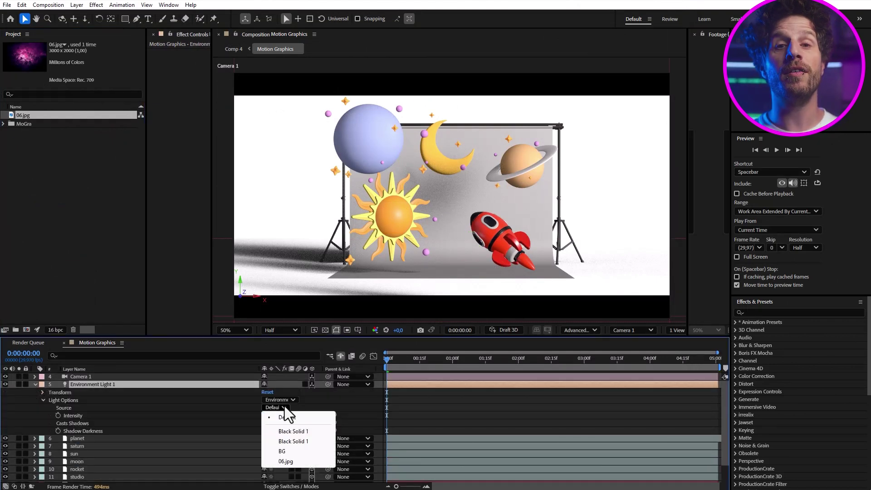
left_click(298, 459)
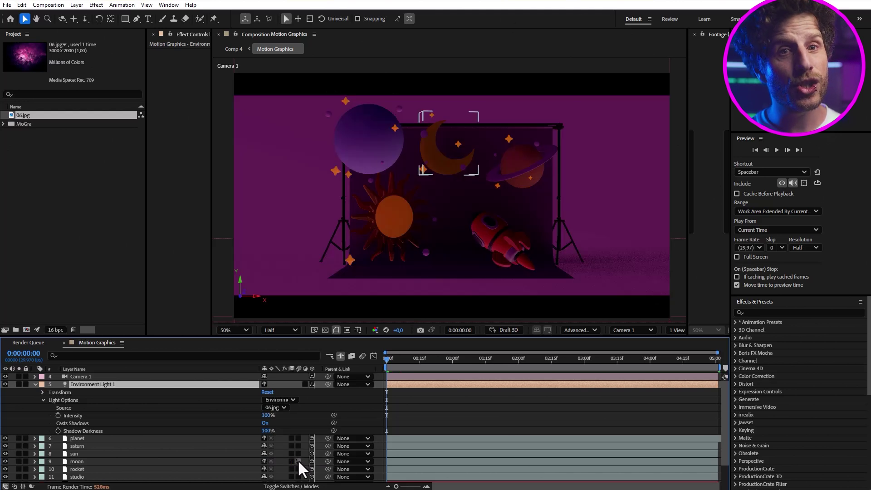
left_click(268, 392)
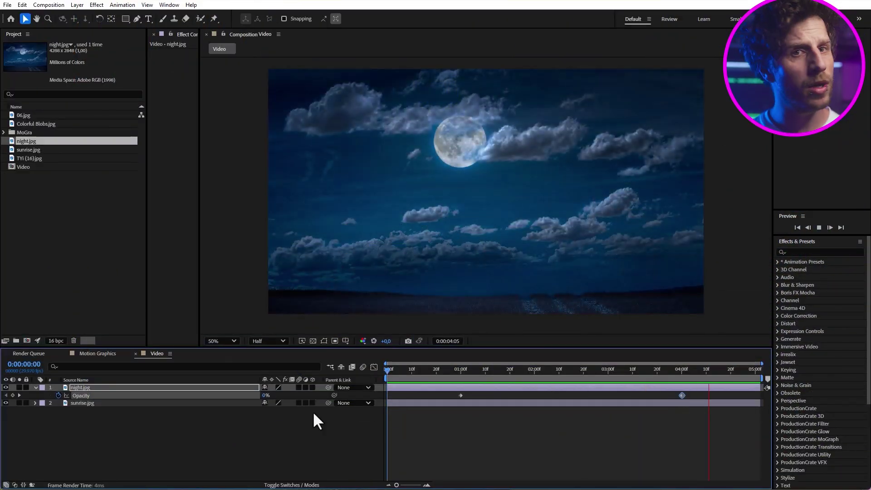
Add the Video comp as a layer in Motion Graphics, expand Environment Light 1, and preview the lighting.
left_click(96, 353)
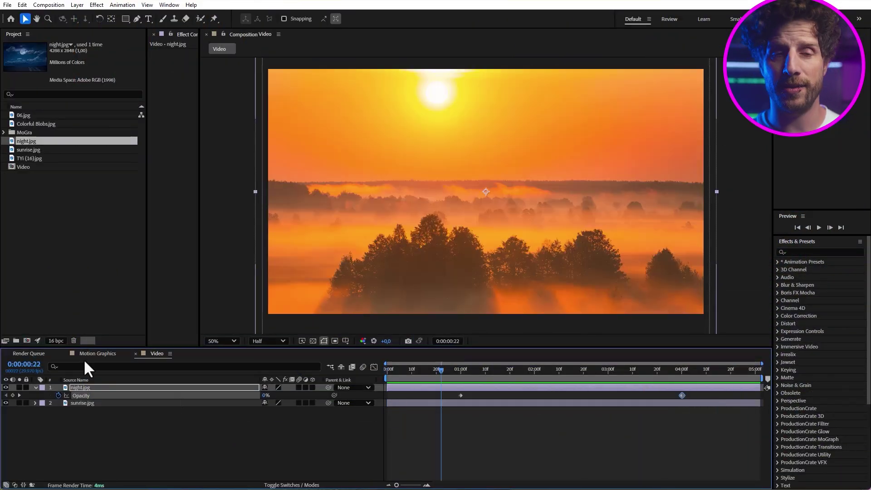
left_click_drag(23, 167, 111, 476)
scroll(117, 476, "down", 3)
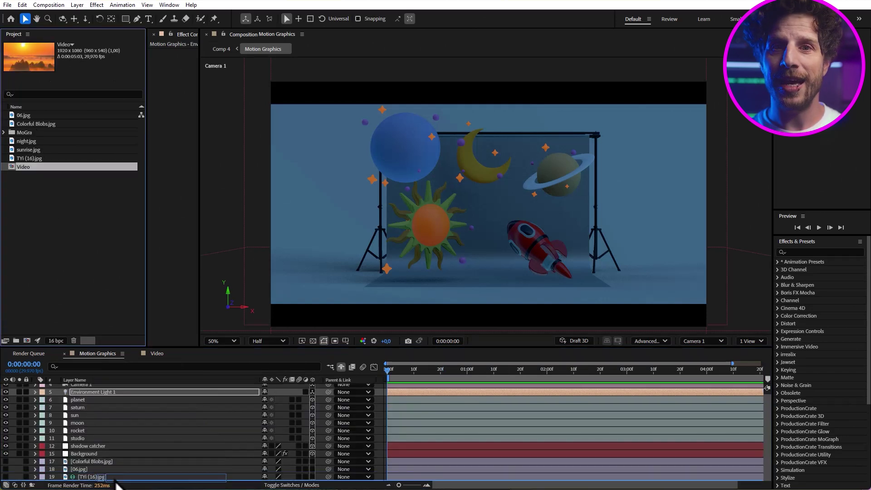
scroll(127, 420, "up", 1)
left_click(36, 395)
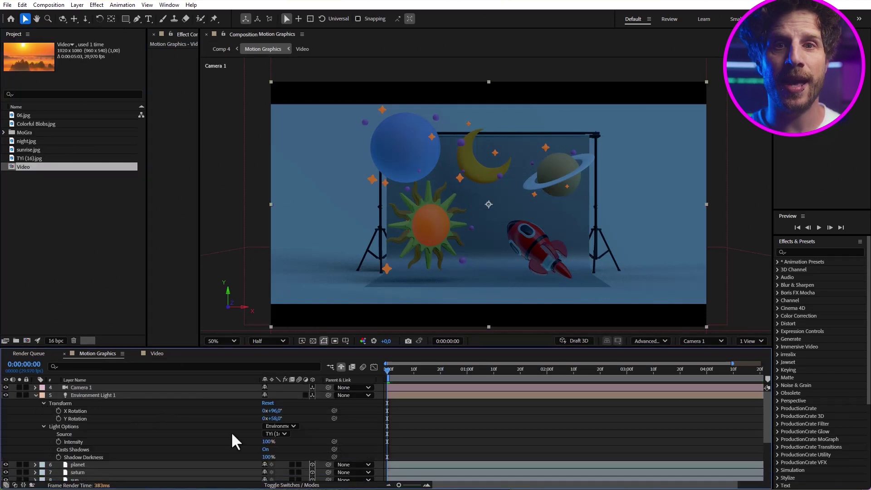
key("space")
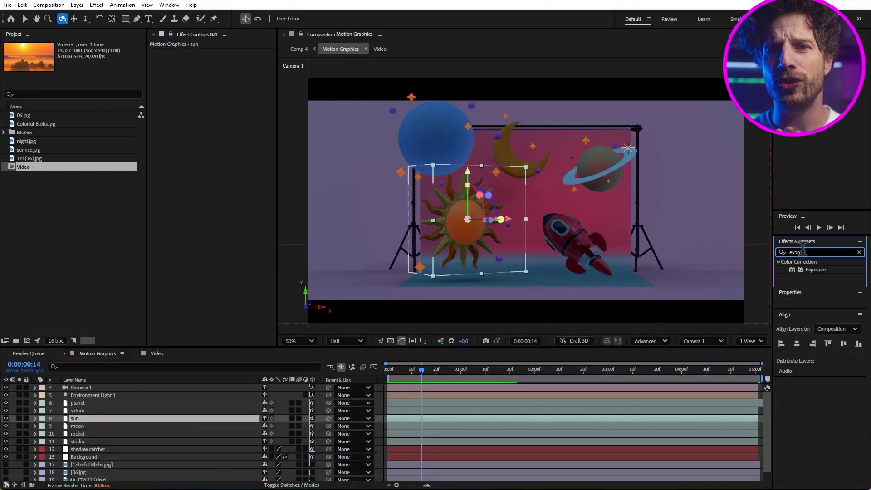
Create a 3D layer instance of the sun and raise its Exposure to 2.20.
left_click_drag(804, 270, 159, 399)
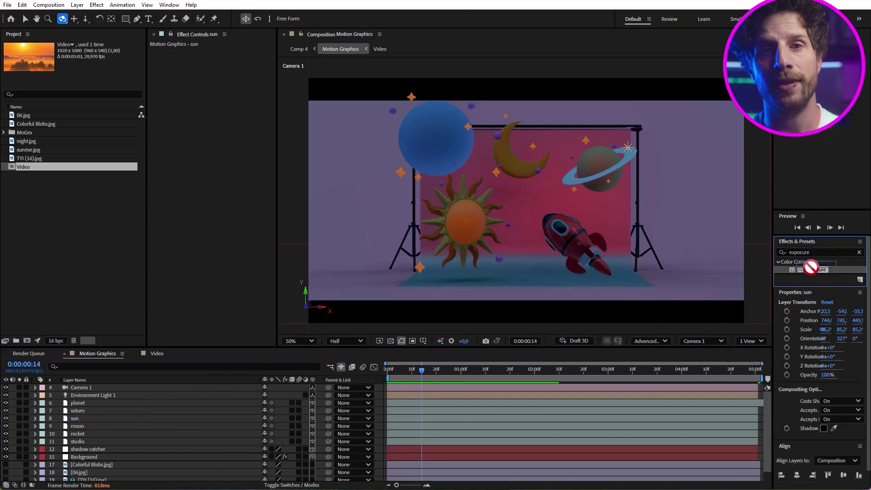
left_click_drag(811, 267, 810, 269)
left_click(78, 418)
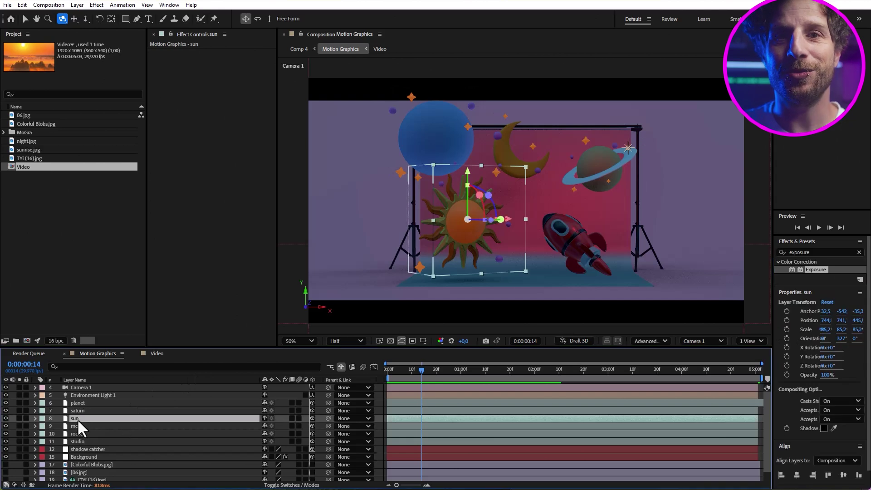
right_click(77, 418)
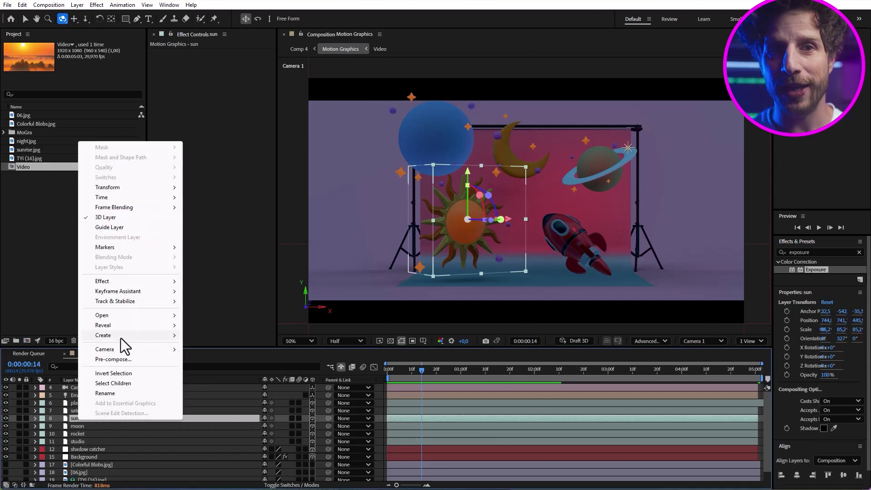
mouse_move(120, 338)
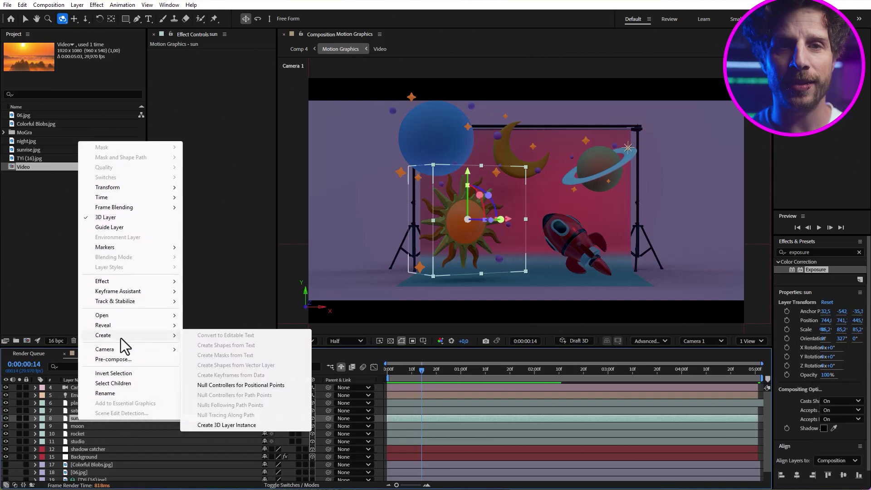
left_click(244, 426)
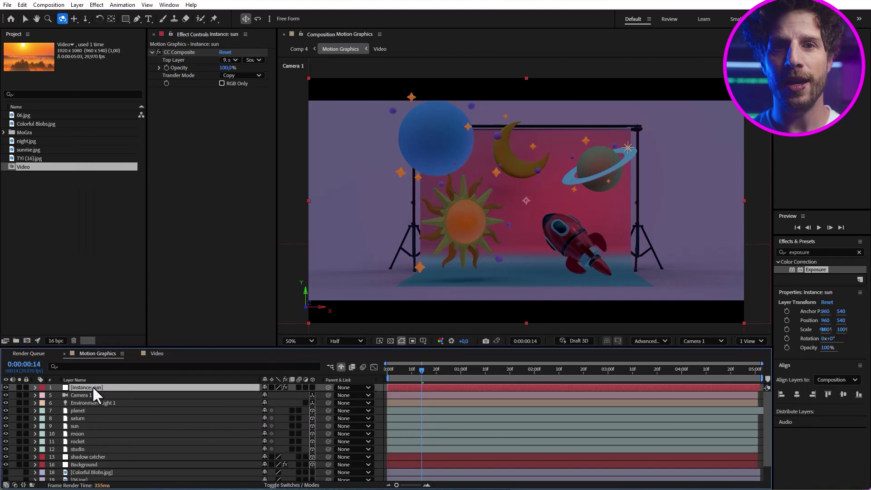
left_click_drag(819, 271, 95, 390)
key("v")
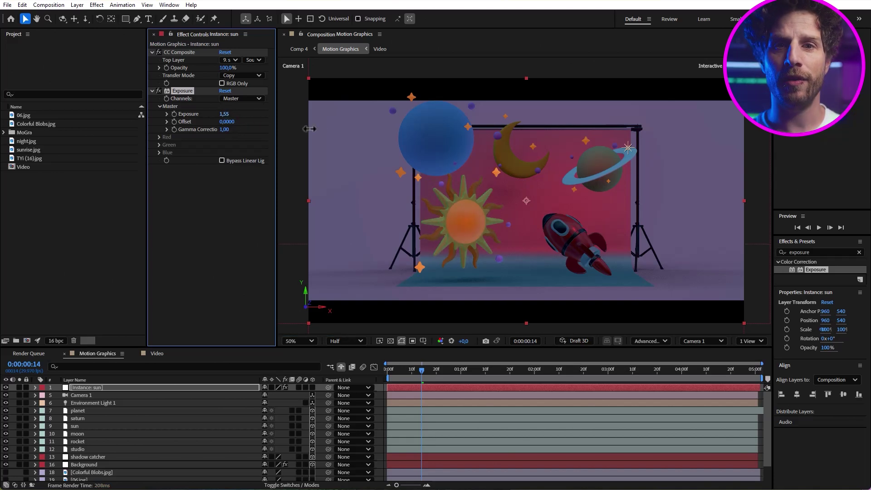
left_click_drag(309, 129, 361, 134)
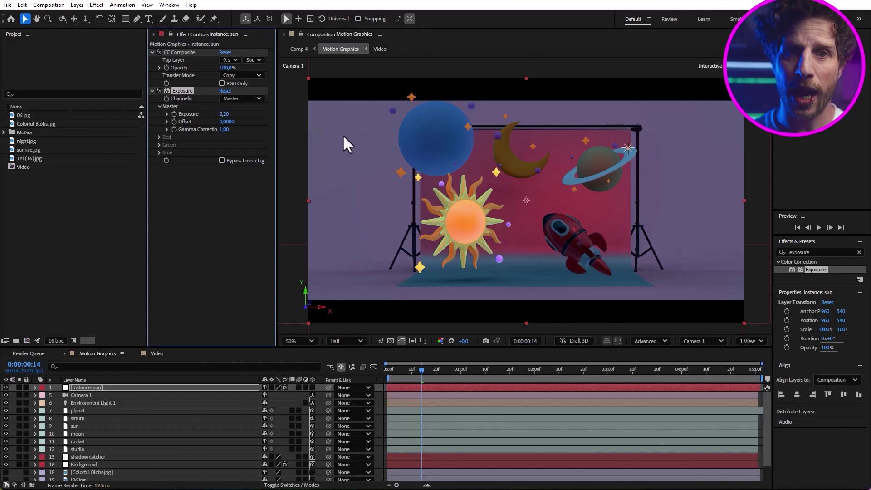
Create a 3D layer instance of the planet and shift its Hue/Saturation master hue to 35°.
left_click(78, 411)
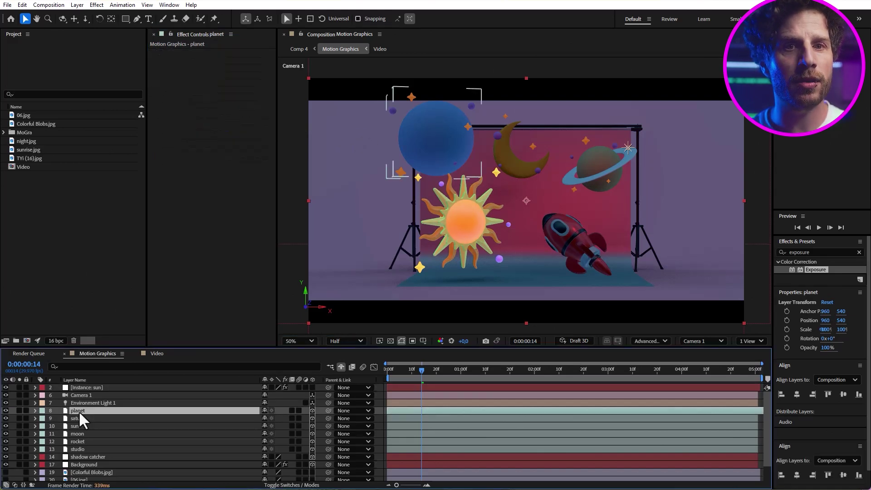
right_click(78, 410)
mouse_move(148, 326)
left_click(238, 416)
left_click(812, 252)
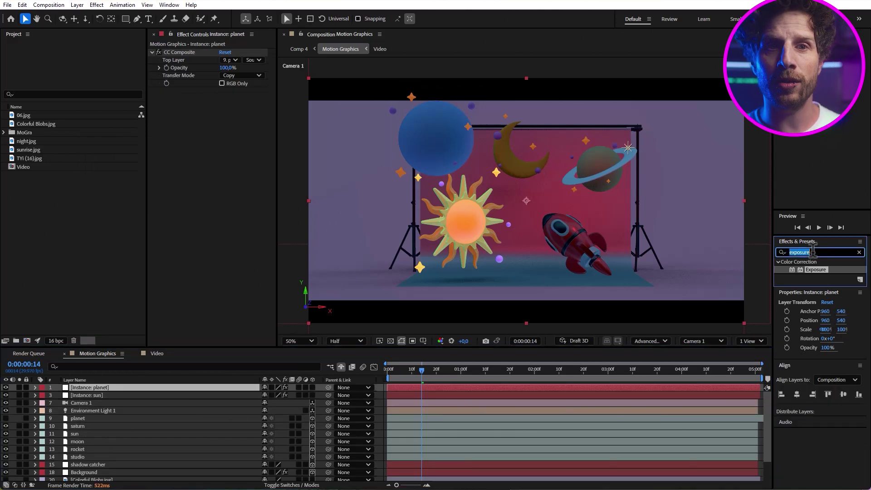
left_click_drag(816, 270, 270, 113)
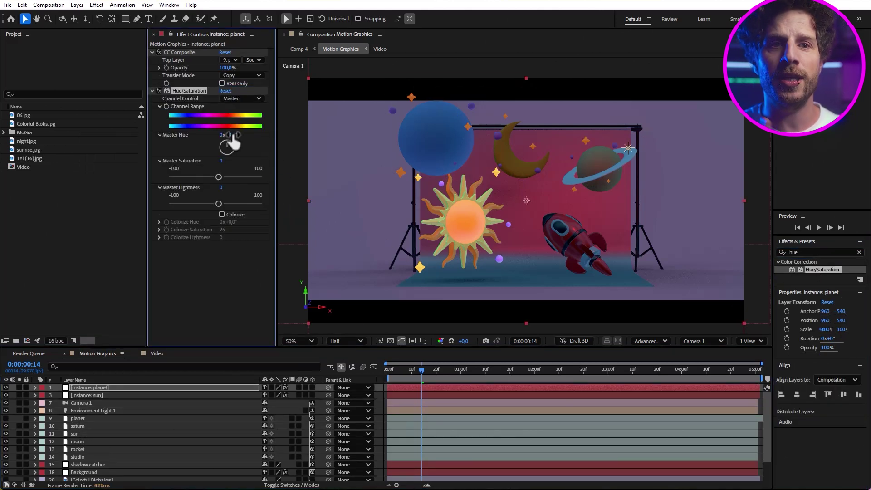
left_click_drag(233, 138, 253, 138)
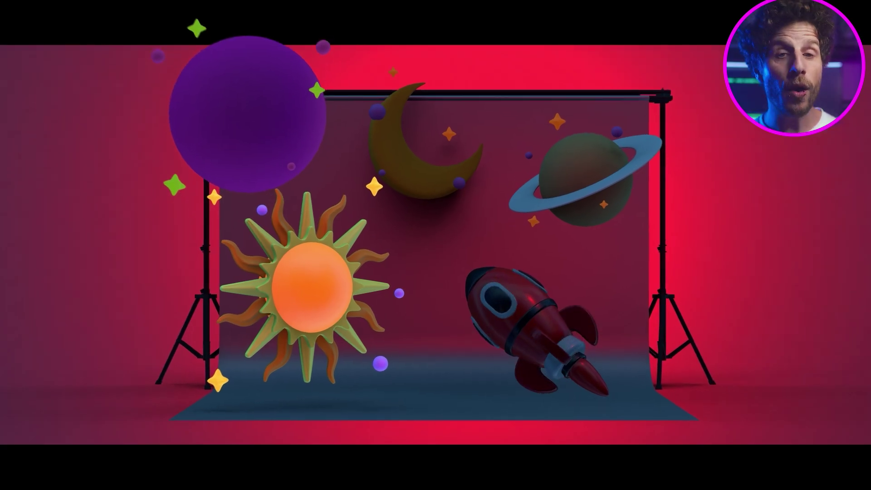